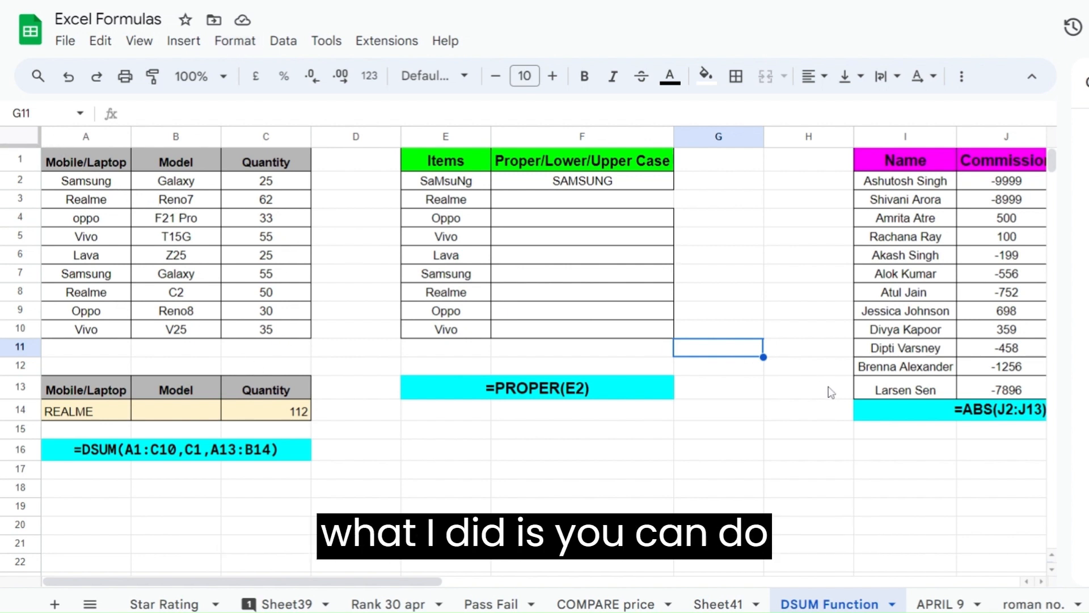
Select the entire sheet and, separately, the data range A1:K14, clearing each selection
{"action": "key", "text": "ctrl+a"}
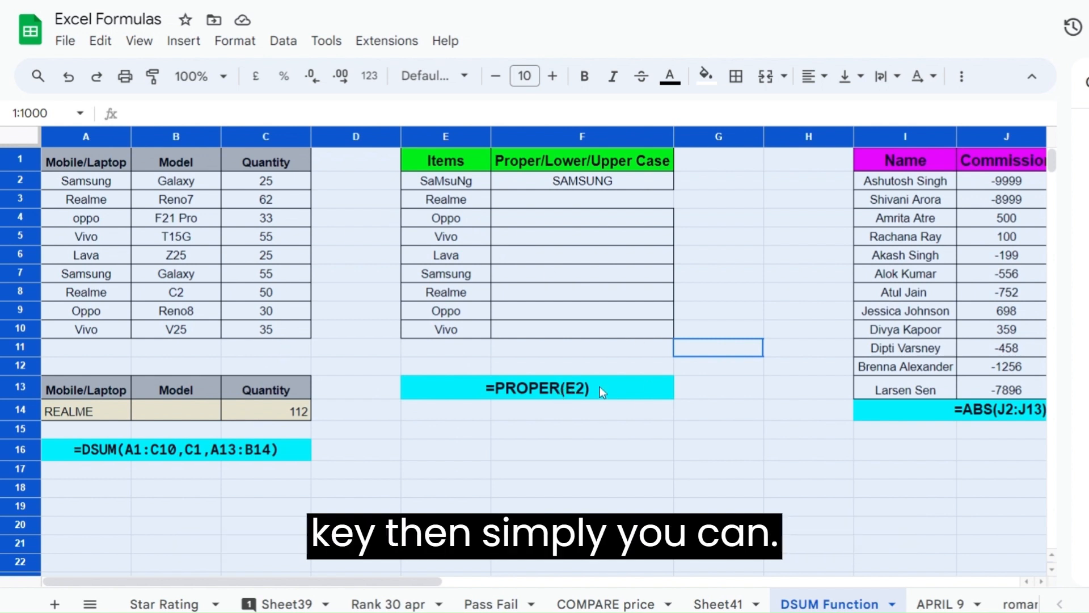
{"action": "left_click", "coordinate": [374, 260]}
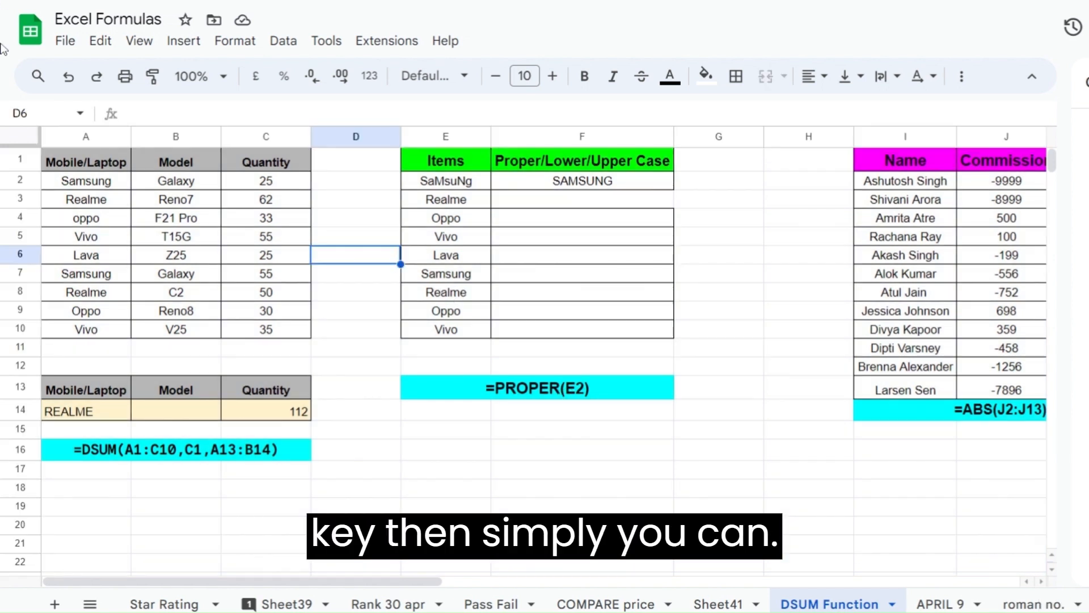
{"action": "left_click_drag", "start_coordinate": [54, 163], "coordinate": [3, 420]}
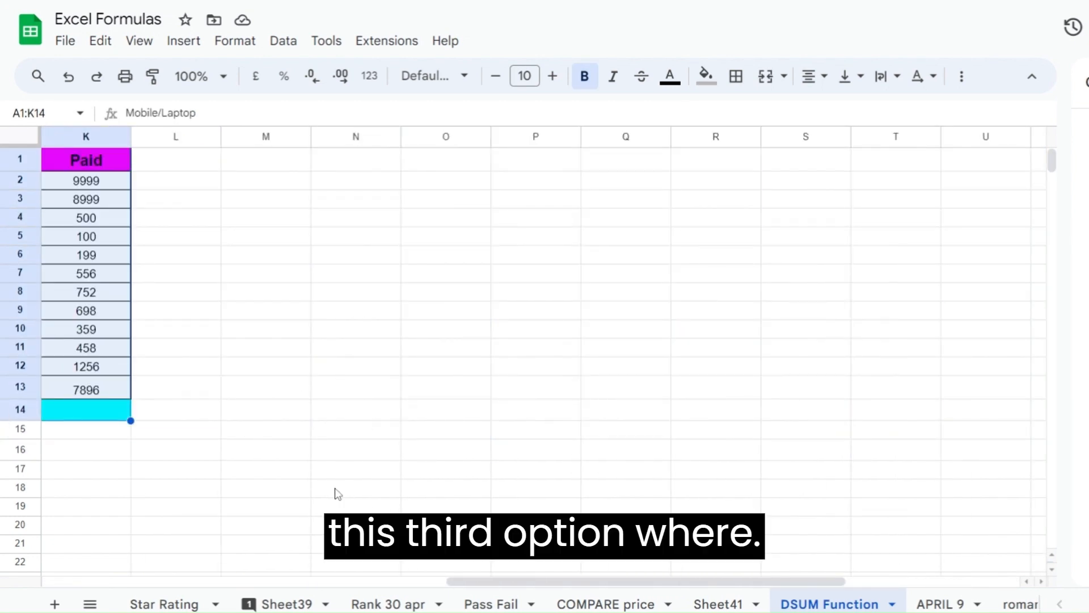
{"action": "left_click_drag", "start_coordinate": [703, 580], "coordinate": [298, 579]}
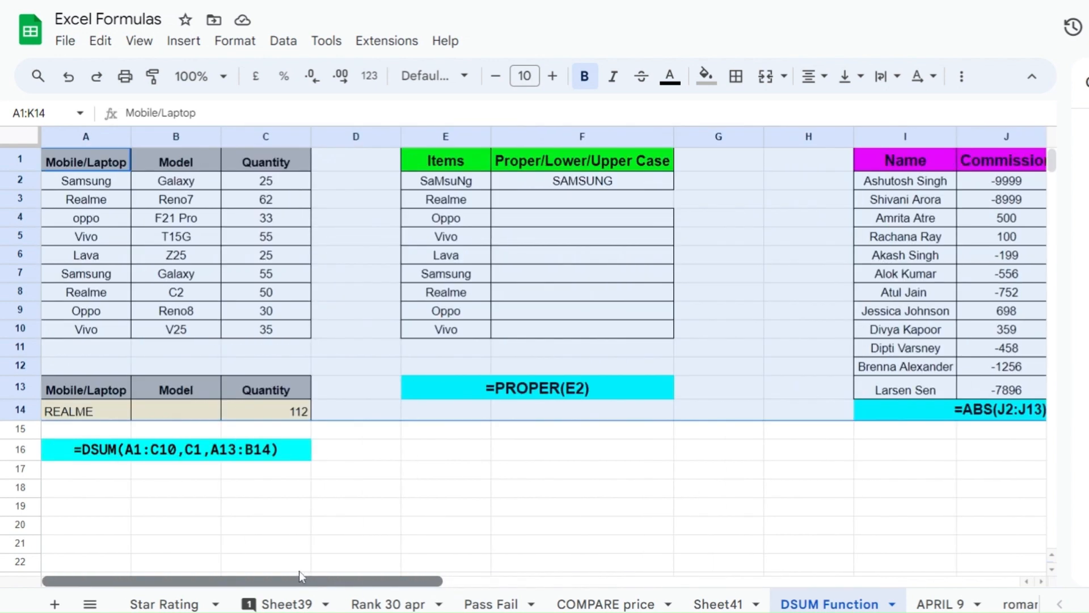
{"action": "left_click", "coordinate": [577, 499]}
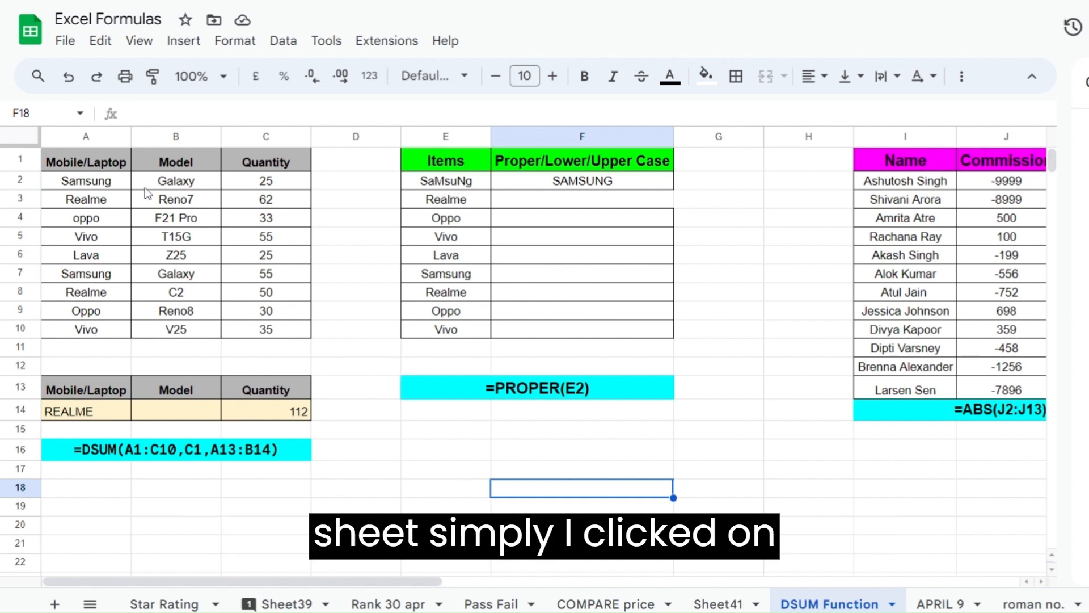
Select all cells of the DSUM Function sheet at once, repeating the selection after clearing it
{"action": "left_click", "coordinate": [20, 136]}
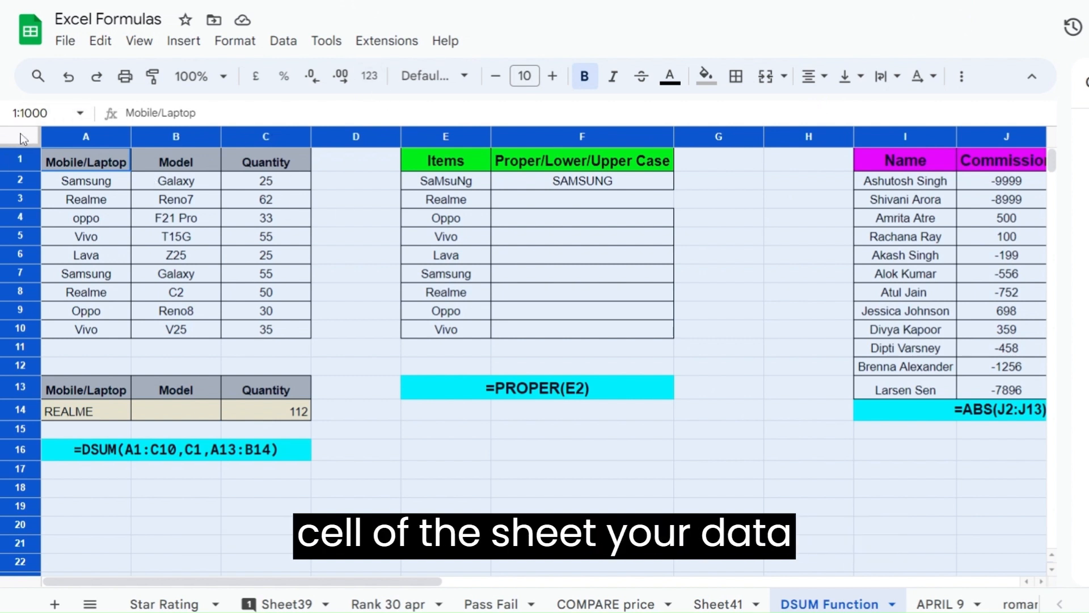
{"action": "left_click", "coordinate": [333, 243]}
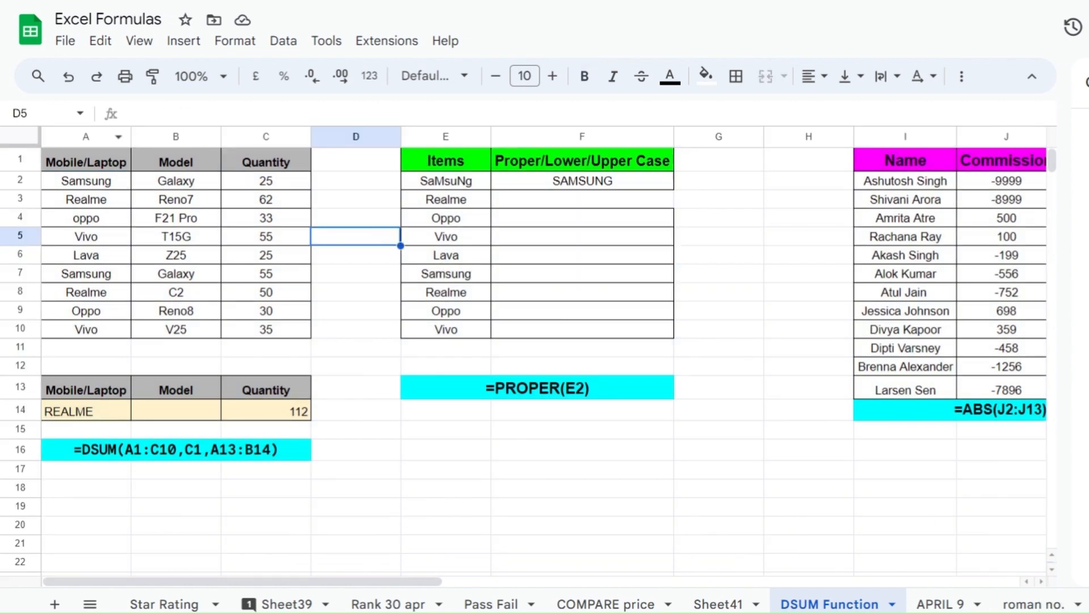
{"action": "left_click", "coordinate": [20, 139]}
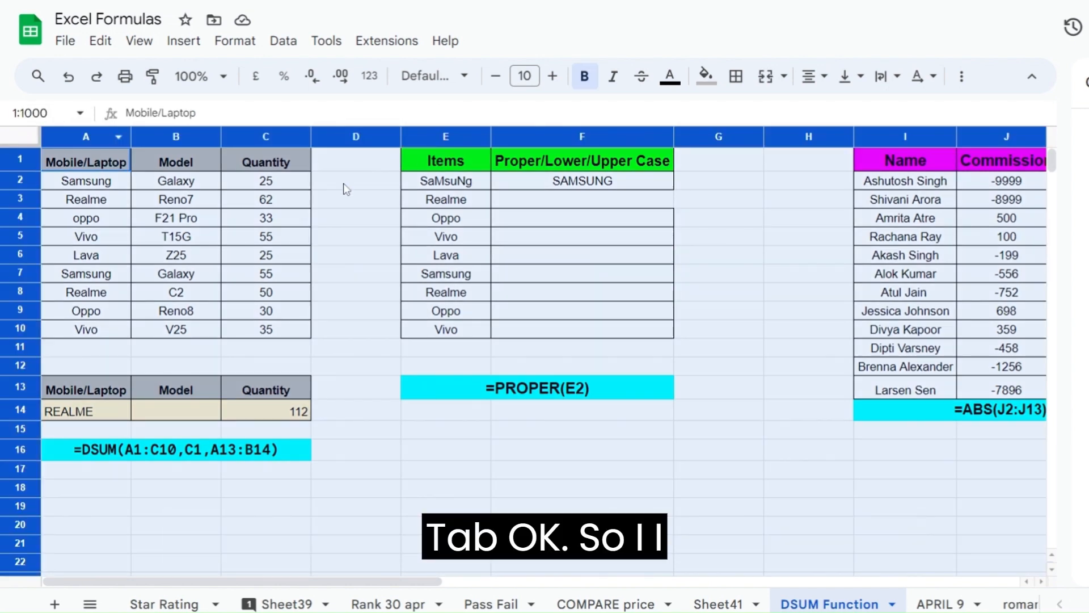
{"action": "left_click", "coordinate": [346, 189]}
{"action": "left_click", "coordinate": [29, 132]}
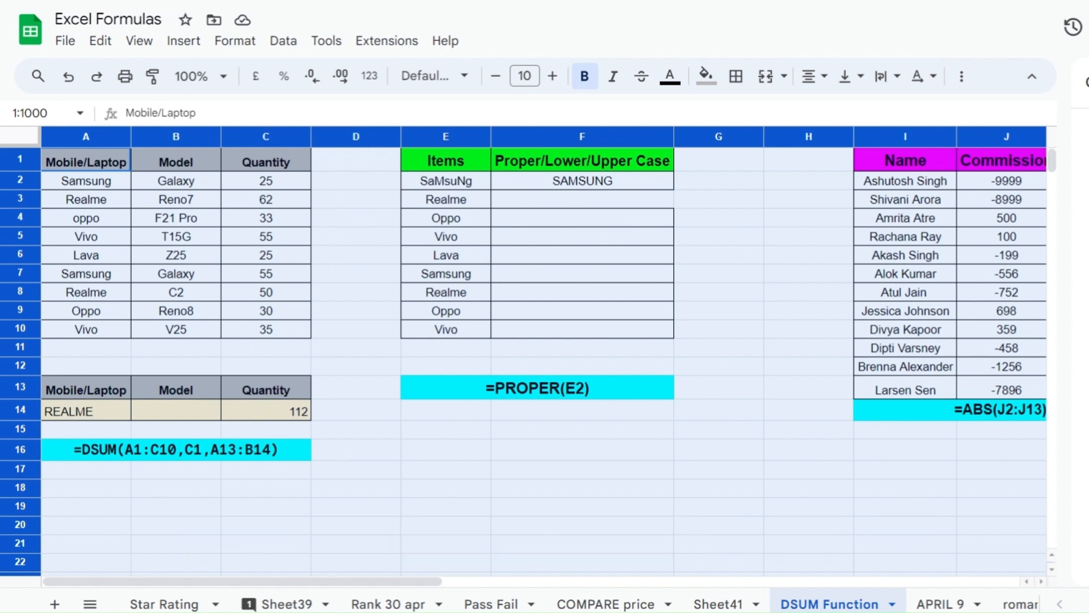
Look through the formatting options and apply the Tilt down text rotation to all selected cells
{"action": "left_click", "coordinate": [233, 44]}
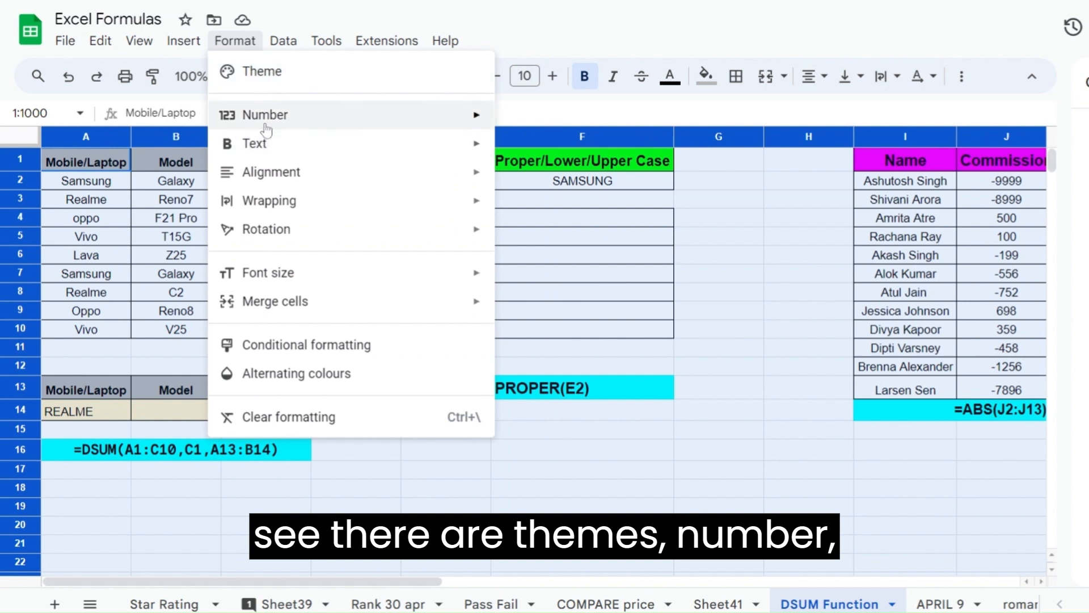
{"action": "mouse_move", "coordinate": [261, 153]}
{"action": "mouse_move", "coordinate": [267, 124]}
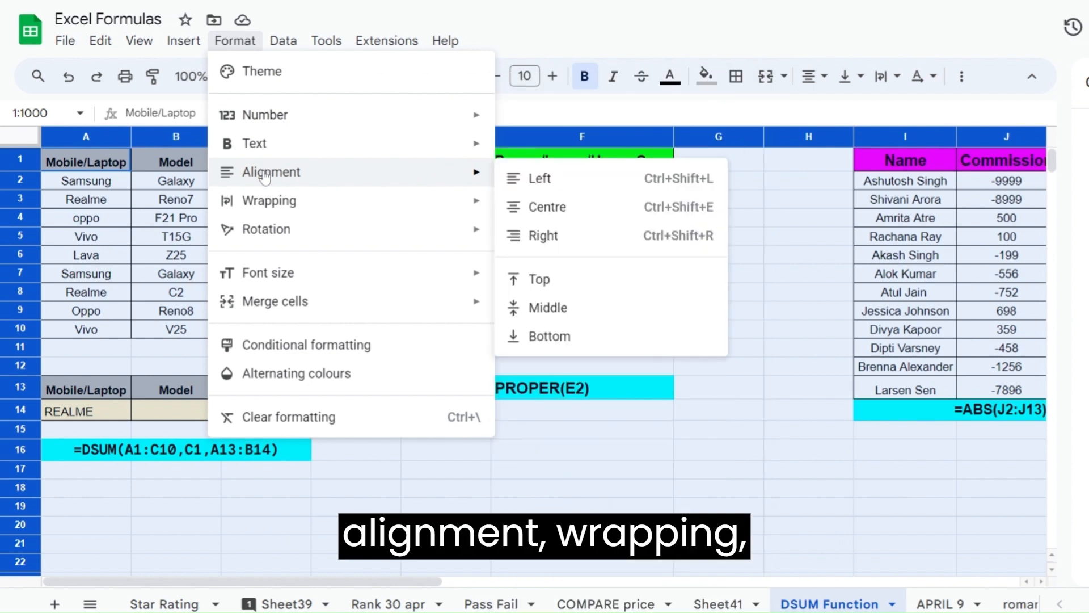
{"action": "mouse_move", "coordinate": [265, 205]}
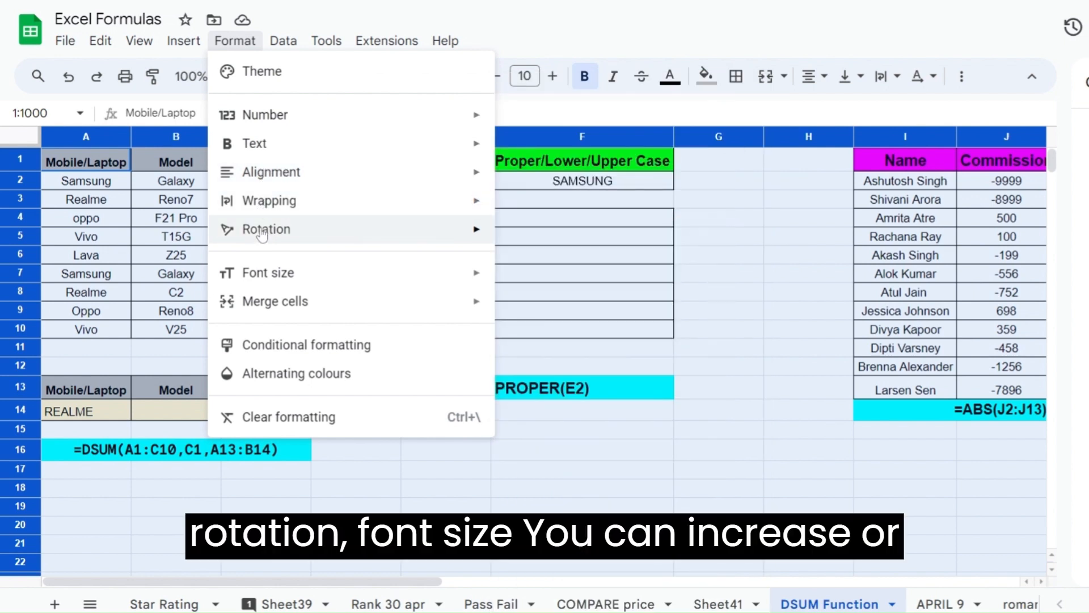
{"action": "mouse_move", "coordinate": [274, 278]}
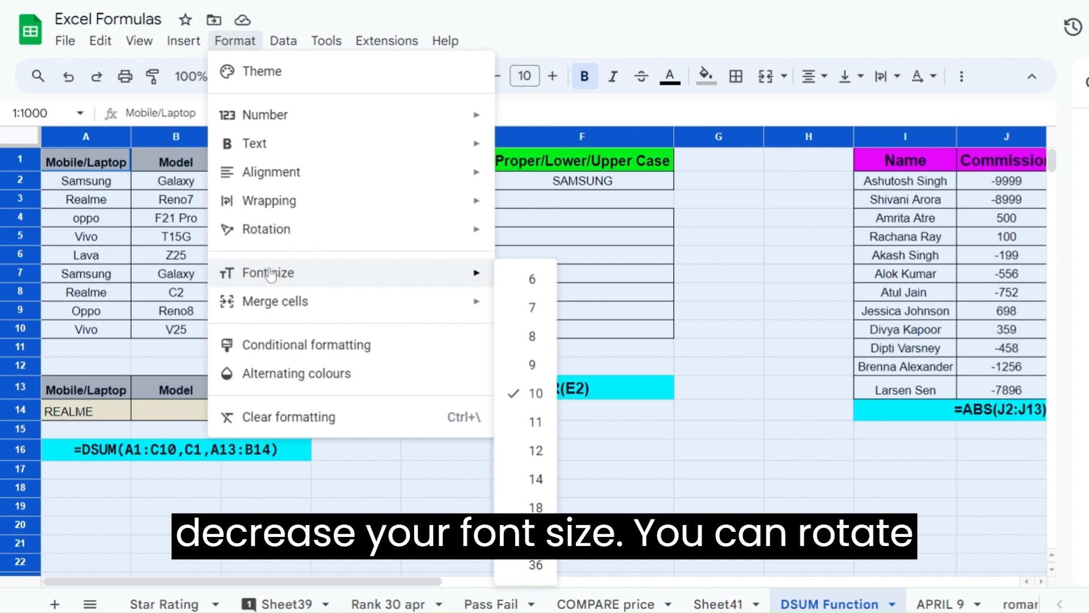
{"action": "mouse_move", "coordinate": [256, 237]}
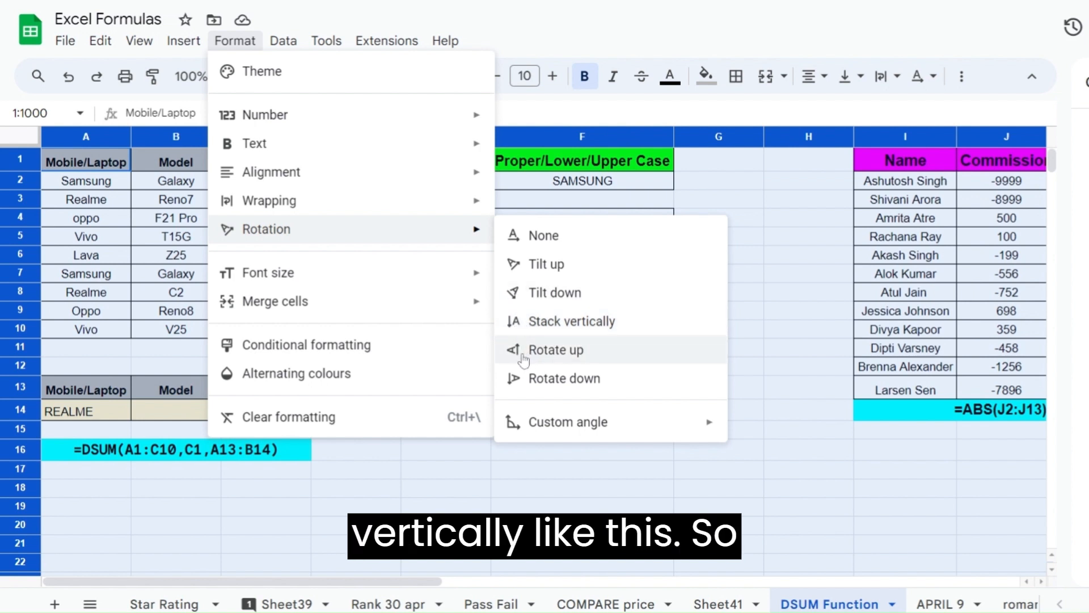
{"action": "left_click", "coordinate": [547, 293]}
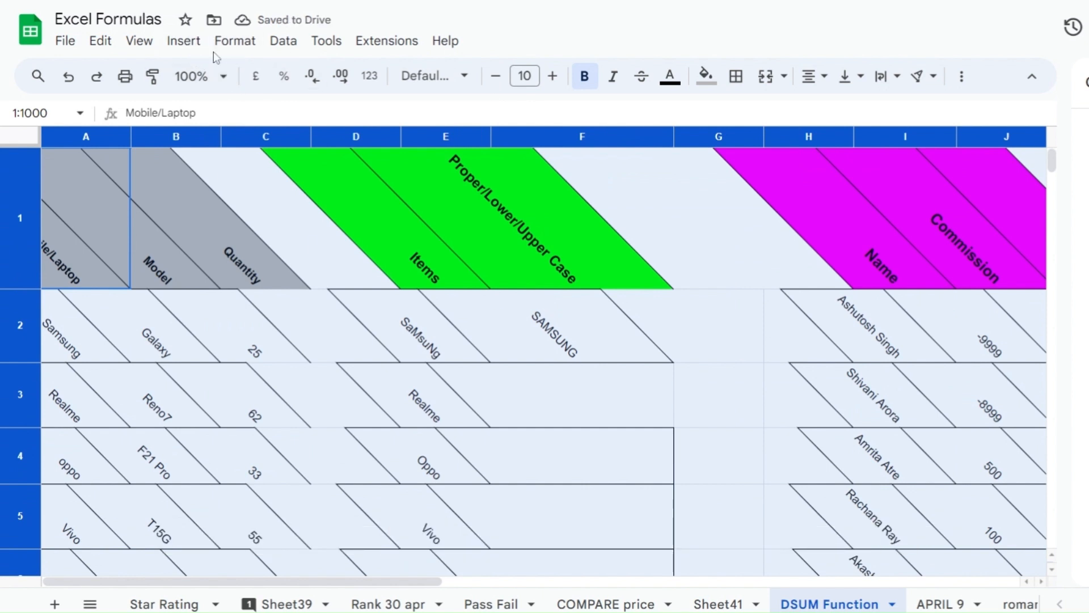
Set the text rotation of all selected cells to None
{"action": "left_click", "coordinate": [235, 41]}
{"action": "mouse_move", "coordinate": [289, 304]}
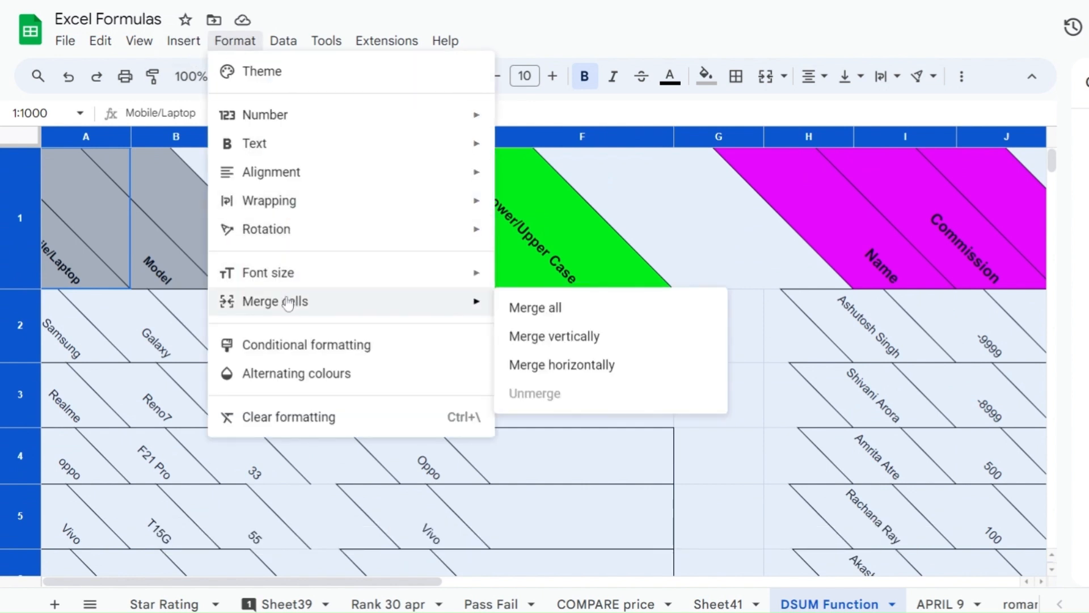
{"action": "mouse_move", "coordinate": [465, 235]}
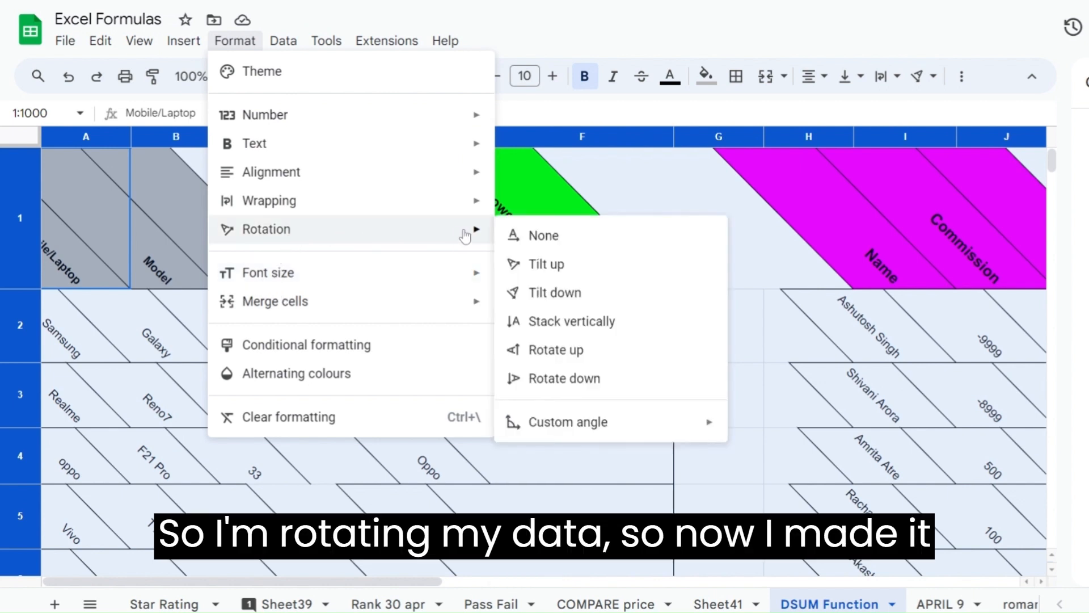
{"action": "left_click", "coordinate": [525, 245]}
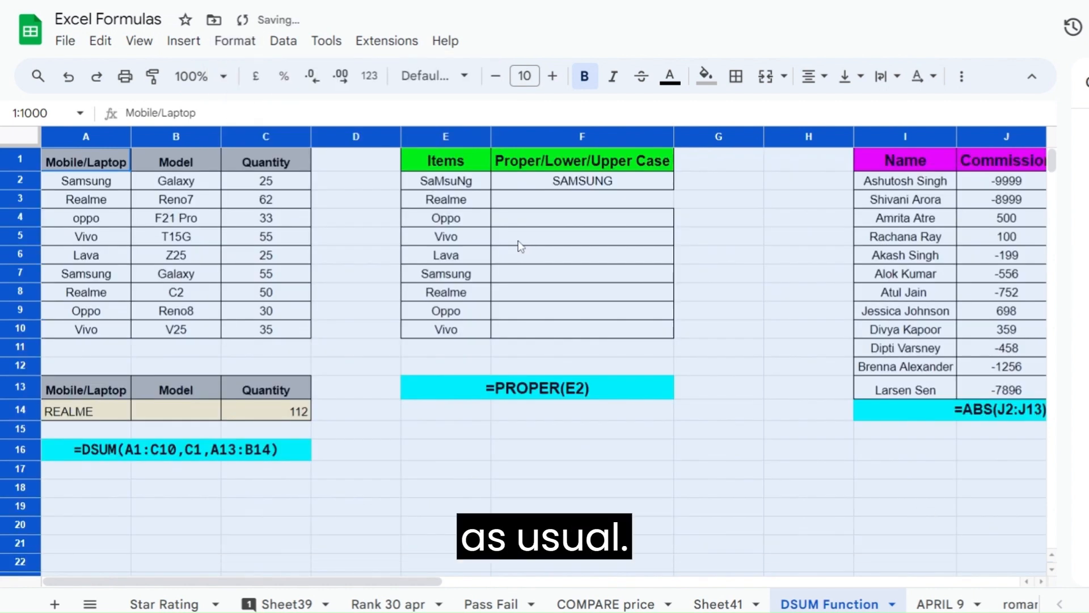
Apply the Tilt down text rotation to the whole sheet again
{"action": "left_click", "coordinate": [245, 42]}
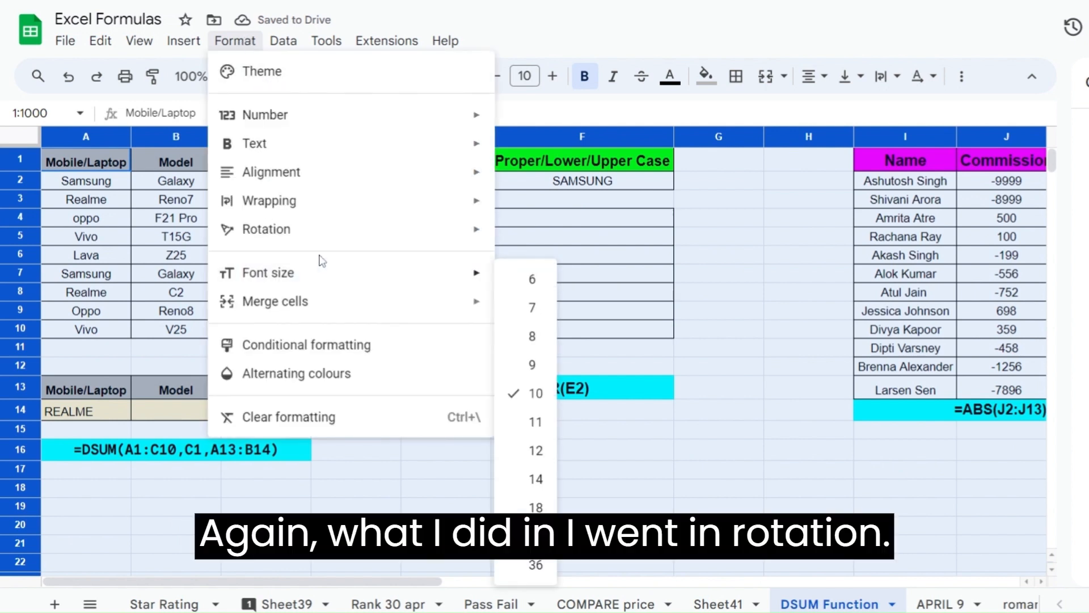
{"action": "mouse_move", "coordinate": [442, 237]}
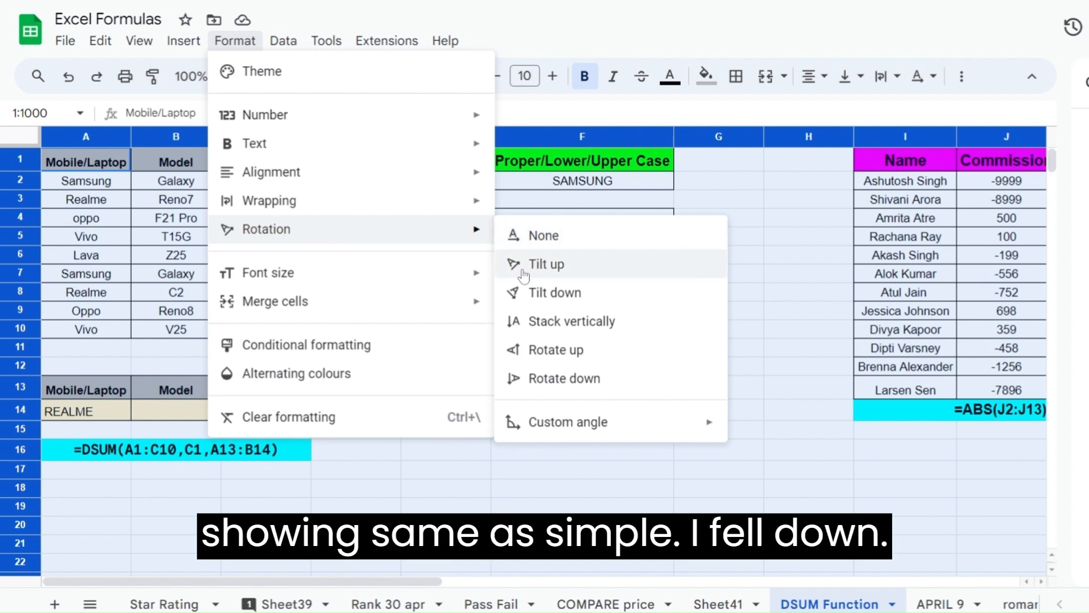
{"action": "left_click", "coordinate": [541, 307]}
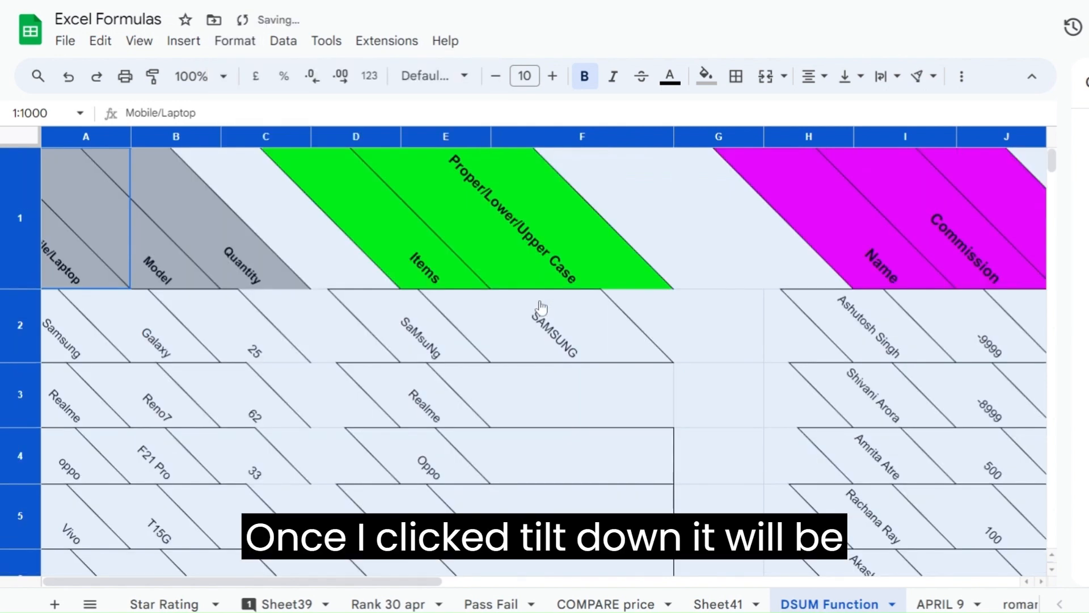
Change the text rotation of all selected cells to Rotate up
{"action": "left_click", "coordinate": [234, 41]}
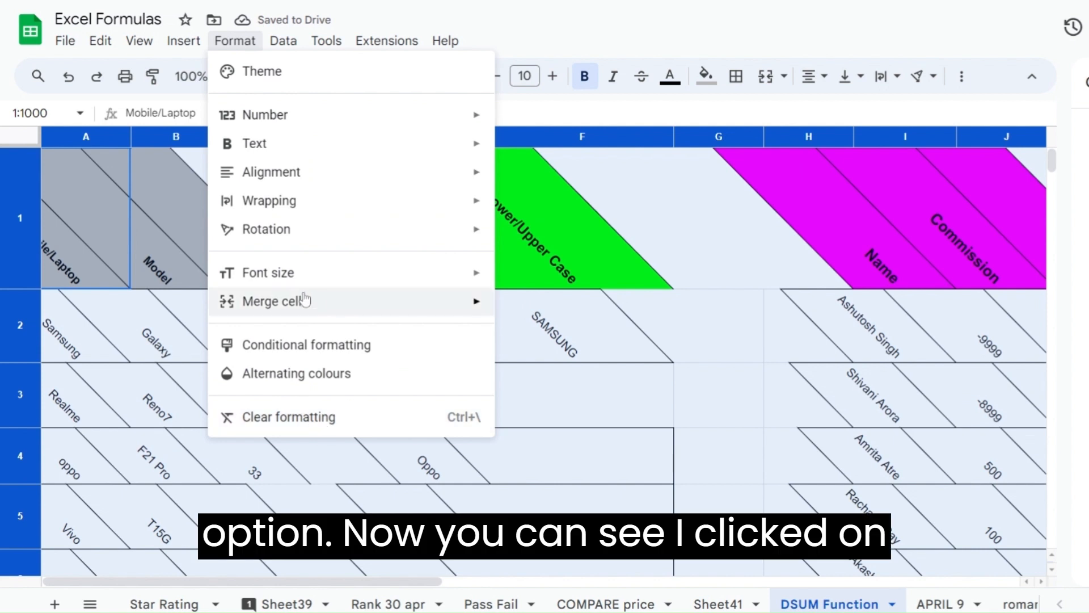
{"action": "left_click", "coordinate": [450, 231]}
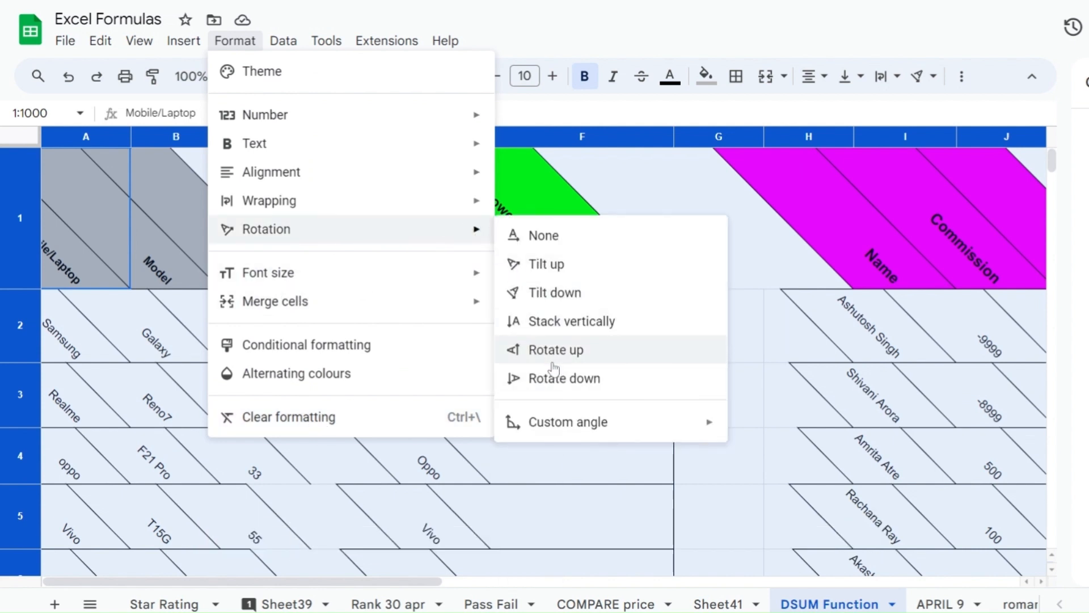
{"action": "left_click", "coordinate": [536, 356]}
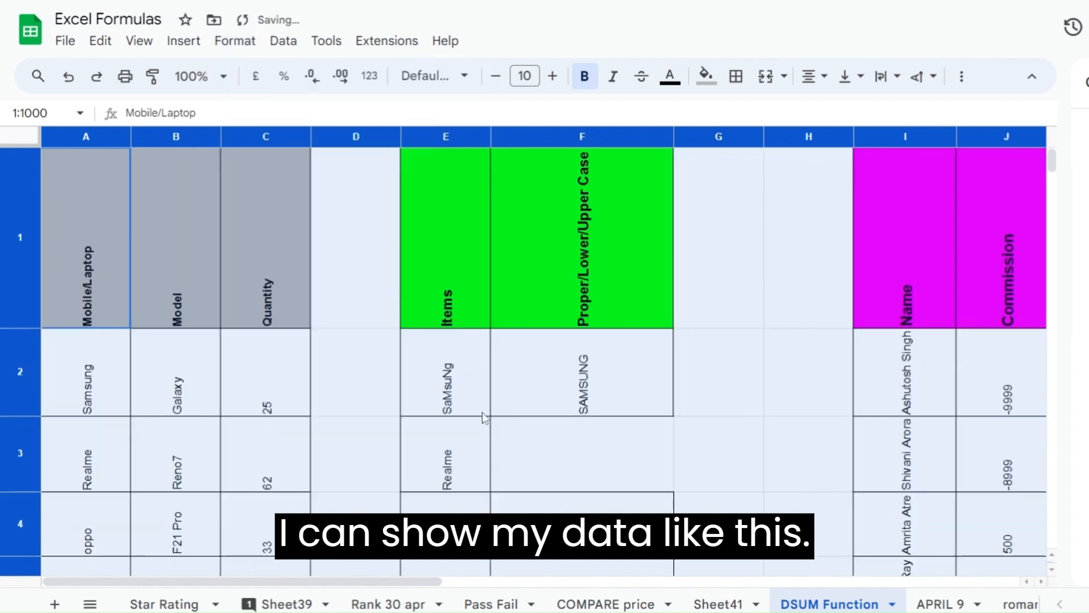
Change the text rotation of all selected cells to Rotate down
{"action": "left_click", "coordinate": [235, 40]}
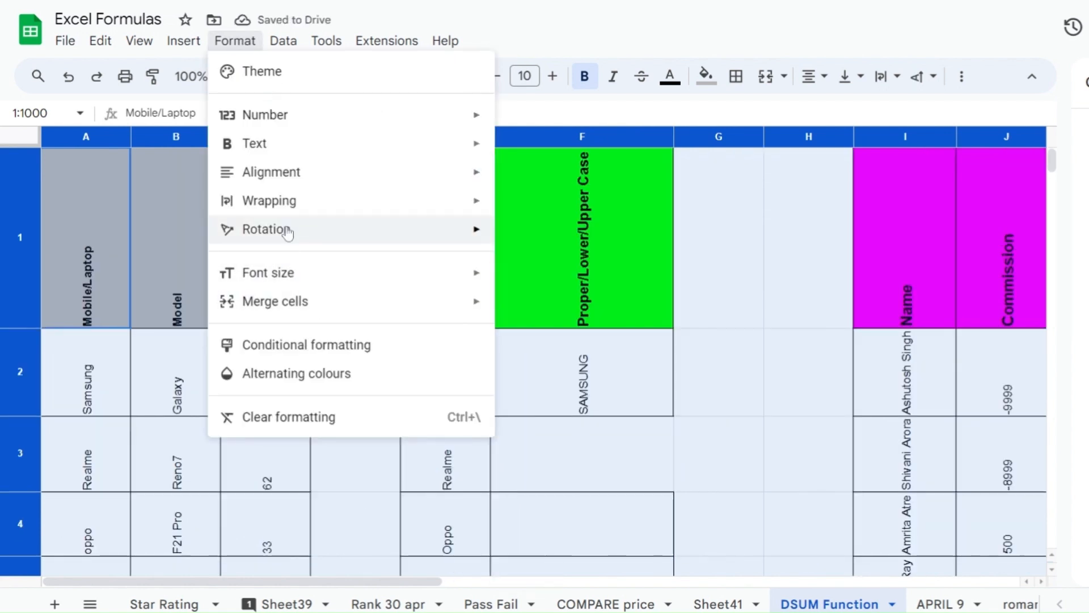
{"action": "mouse_move", "coordinate": [454, 246]}
{"action": "left_click", "coordinate": [525, 381]}
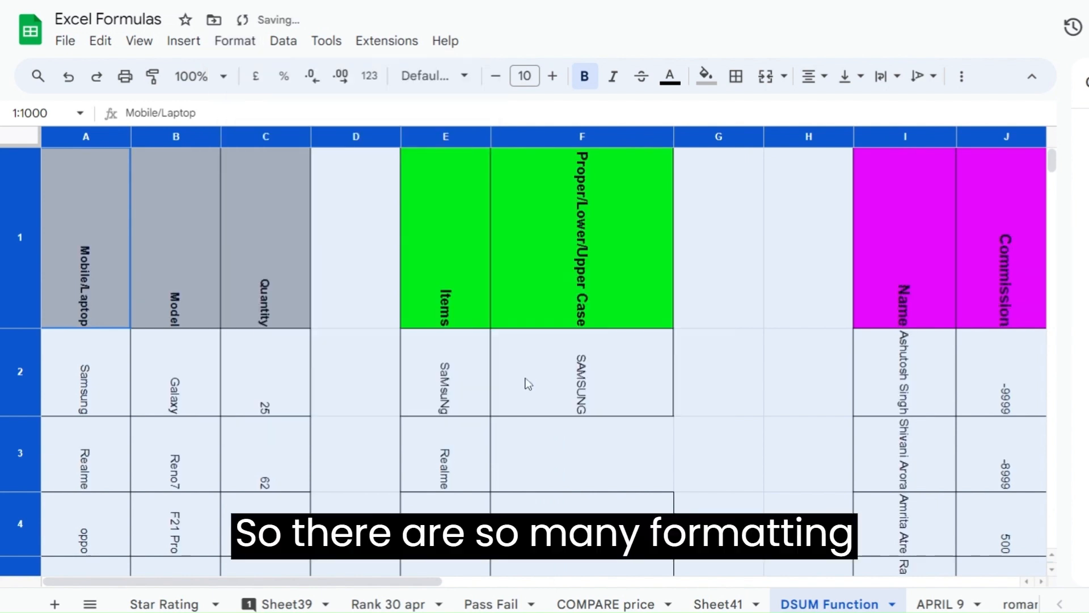
Reset the text rotation of the whole sheet to None
{"action": "left_click", "coordinate": [235, 40]}
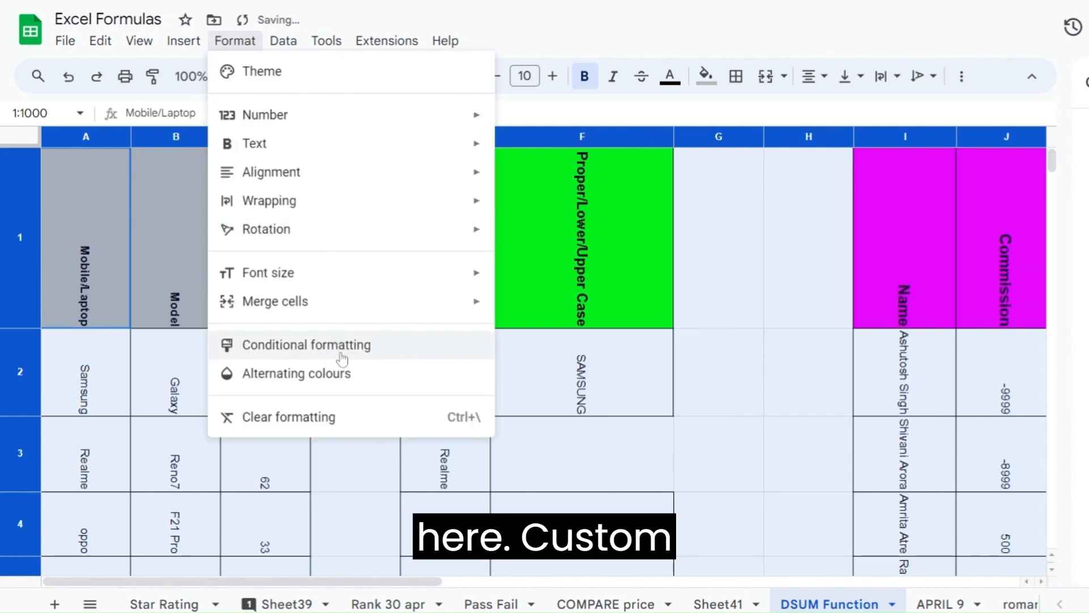
{"action": "mouse_move", "coordinate": [397, 241]}
{"action": "mouse_move", "coordinate": [549, 429]}
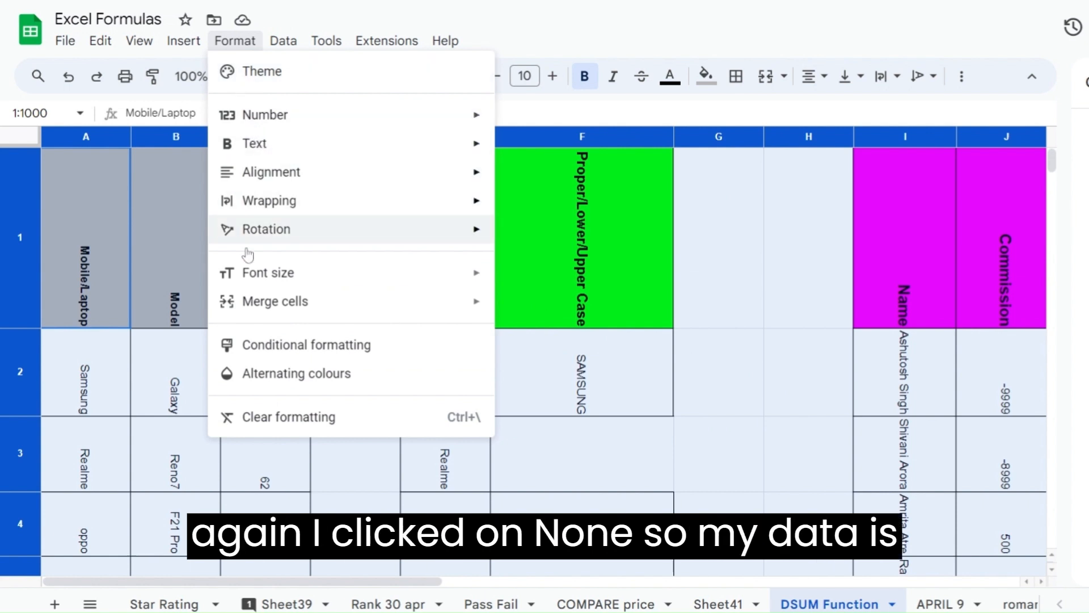
{"action": "mouse_move", "coordinate": [457, 237]}
{"action": "left_click", "coordinate": [540, 236]}
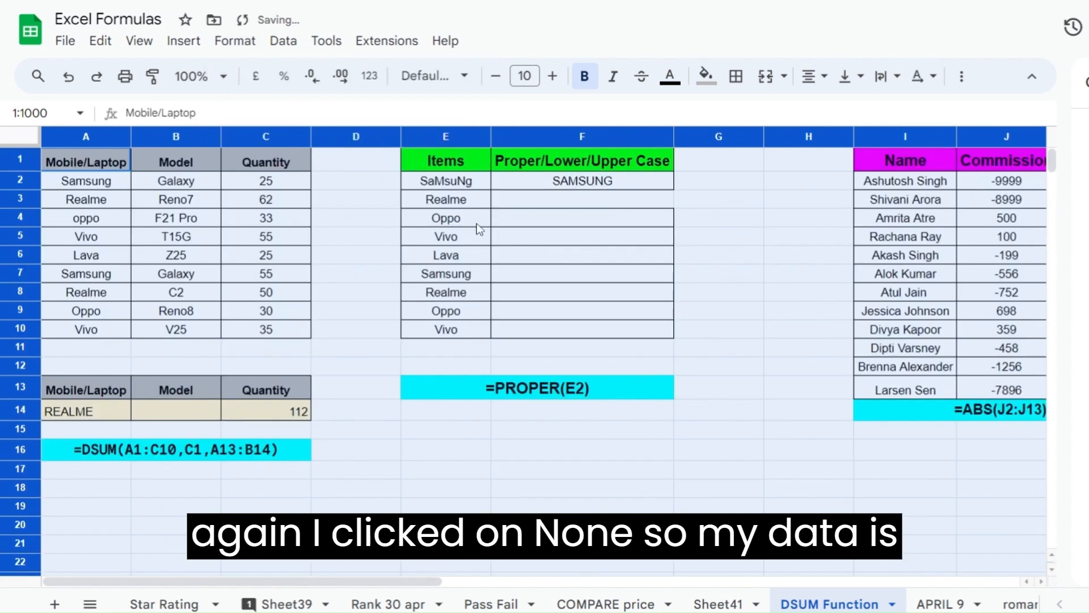
Align the contents of all selected cells to the left
{"action": "left_click", "coordinate": [235, 41]}
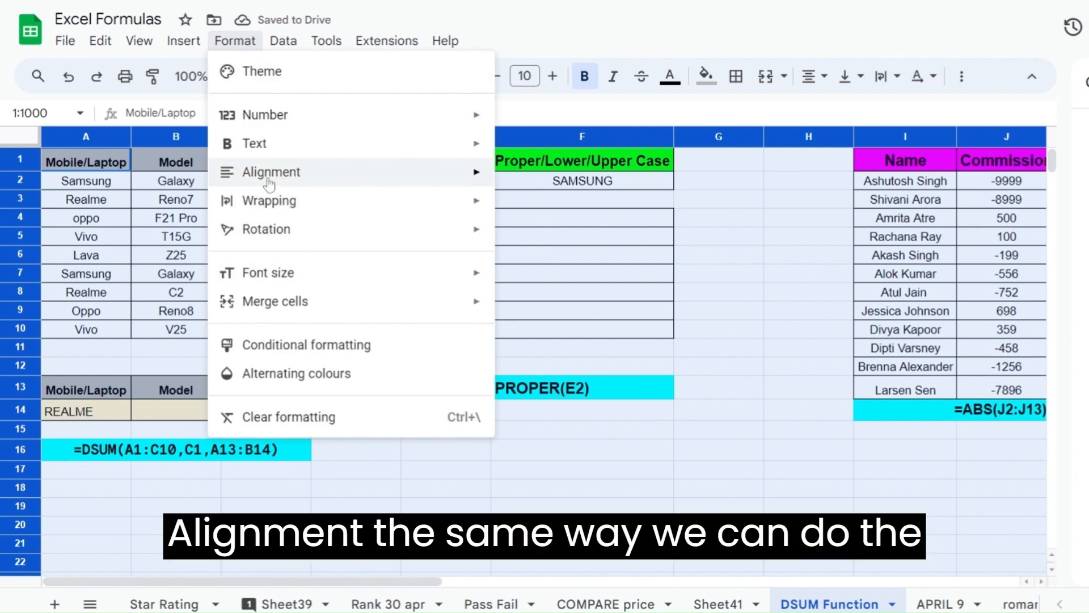
{"action": "mouse_move", "coordinate": [290, 173]}
{"action": "left_click", "coordinate": [540, 180]}
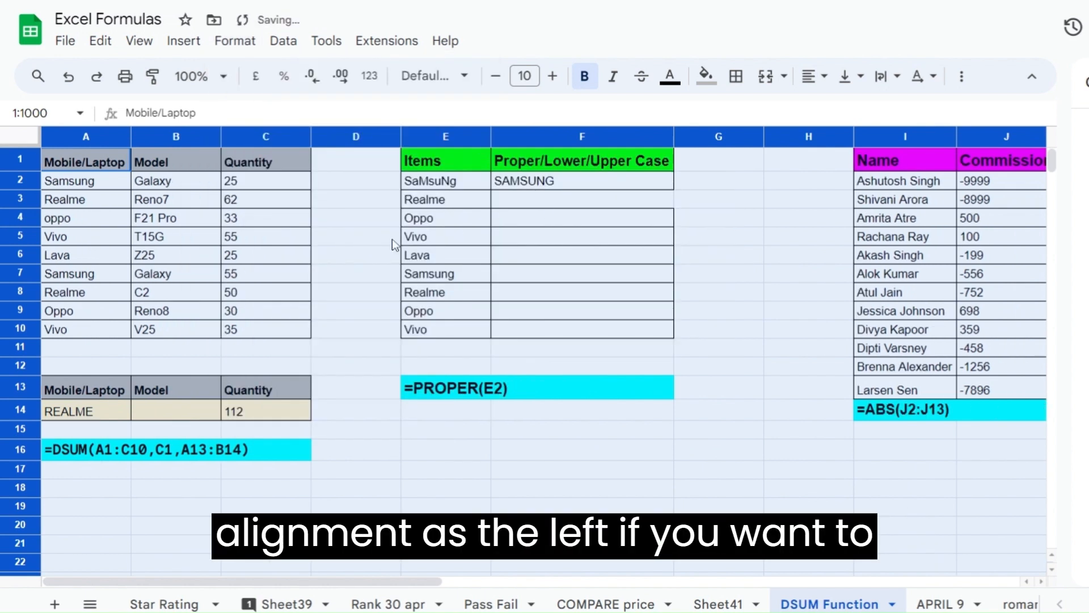
Centre the contents of all selected cells horizontally
{"action": "left_click", "coordinate": [235, 41]}
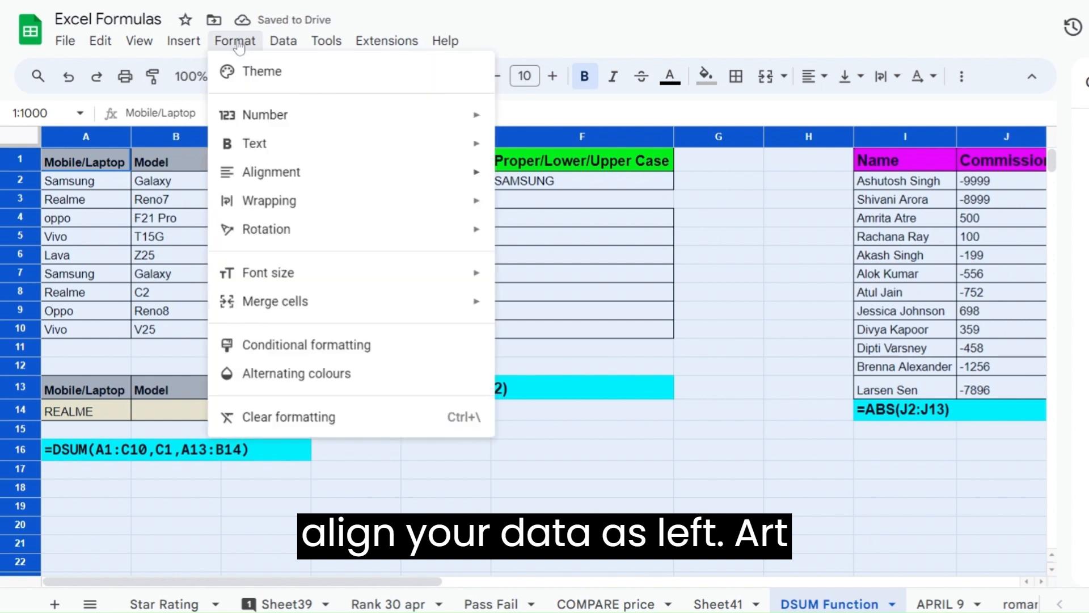
{"action": "mouse_move", "coordinate": [261, 183]}
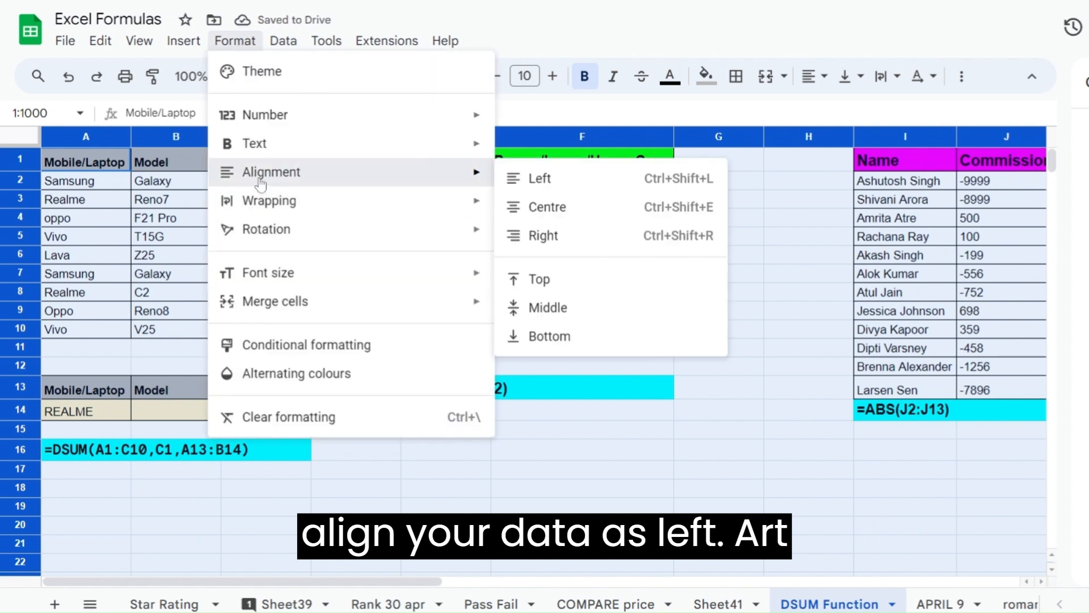
{"action": "left_click", "coordinate": [555, 207]}
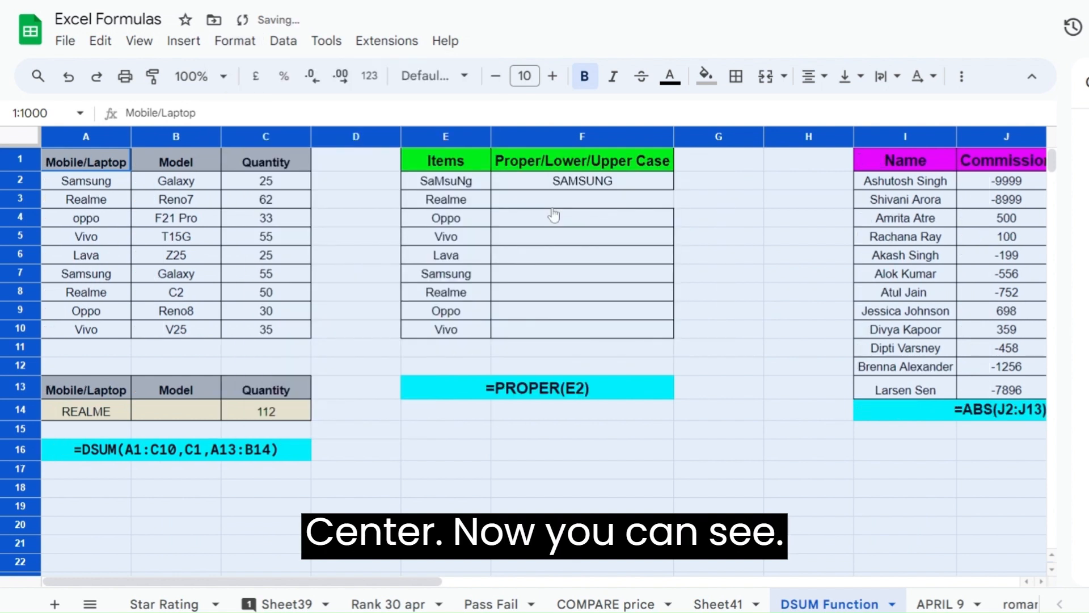
Align the contents of all selected cells to the right horizontally and to the top vertically
{"action": "left_click", "coordinate": [239, 48]}
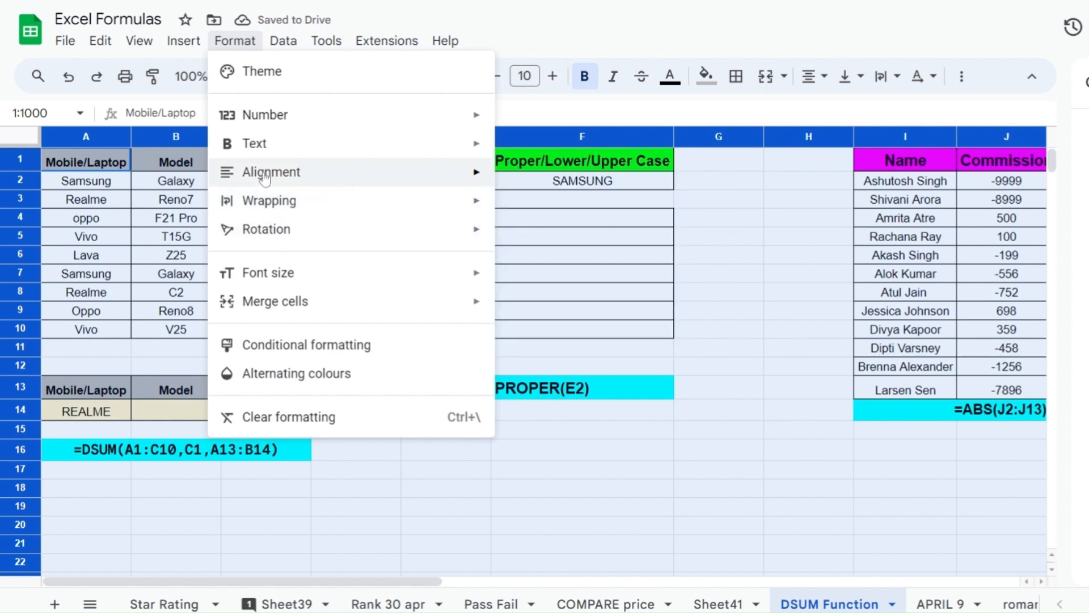
{"action": "left_click", "coordinate": [539, 241]}
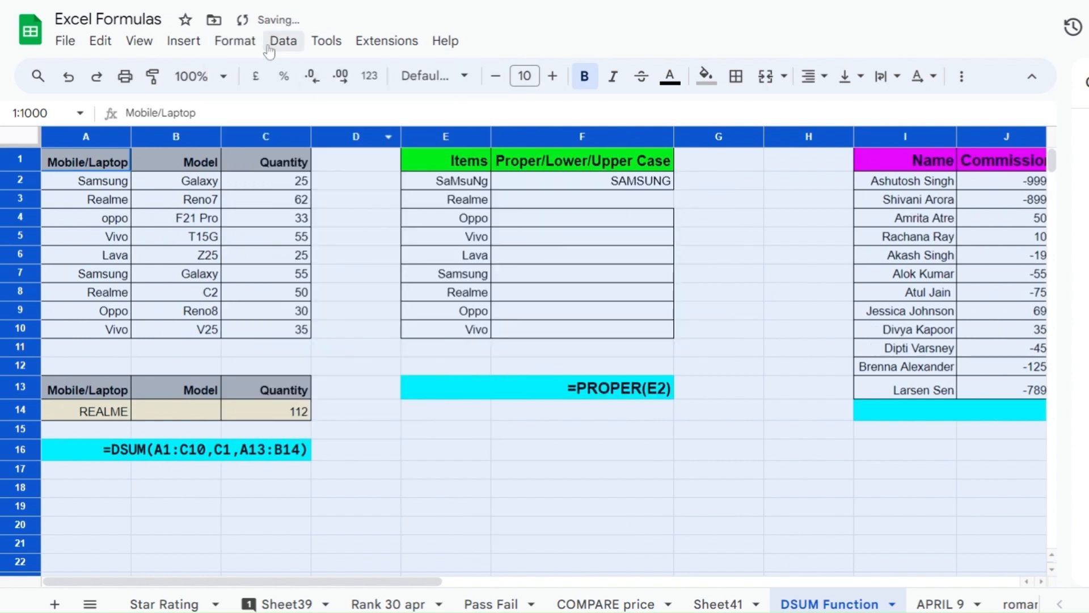
{"action": "left_click", "coordinate": [235, 40]}
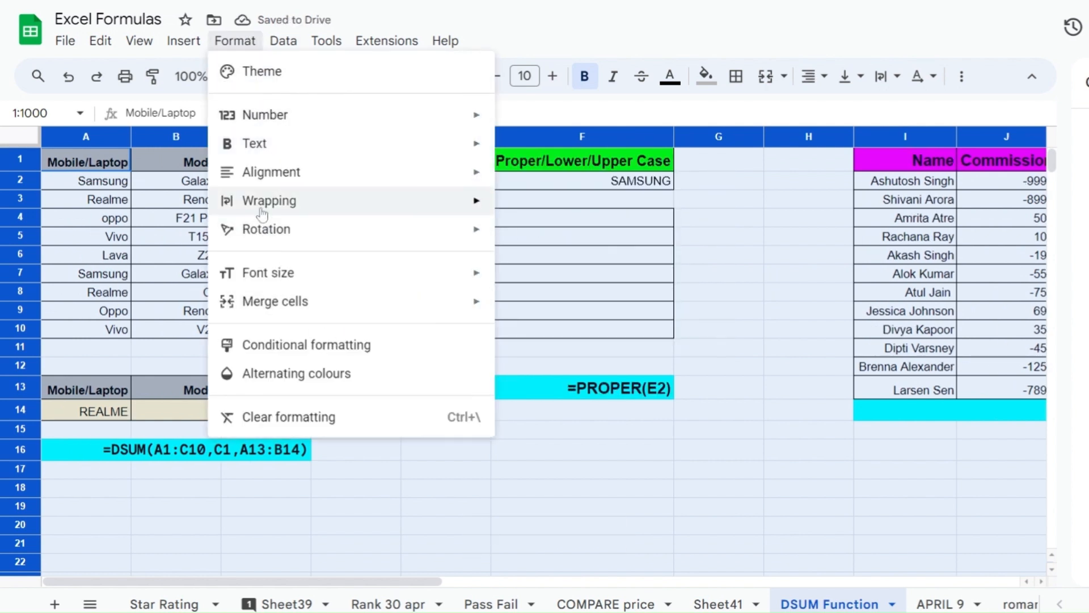
{"action": "mouse_move", "coordinate": [267, 173]}
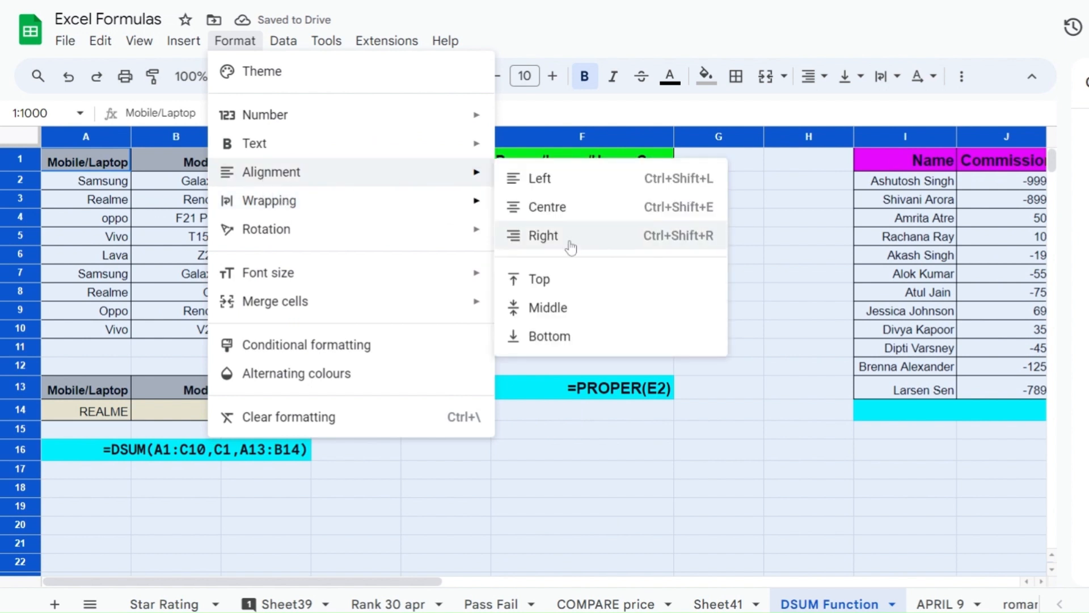
{"action": "left_click", "coordinate": [534, 281]}
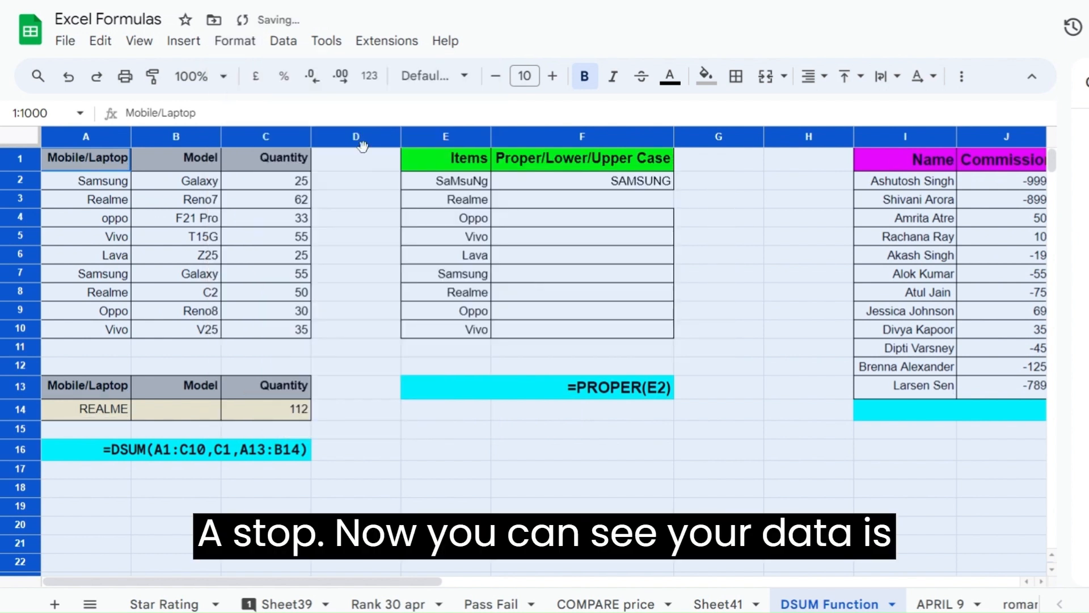
Change the vertical alignment of all selected cells to Middle
{"action": "left_click", "coordinate": [235, 41]}
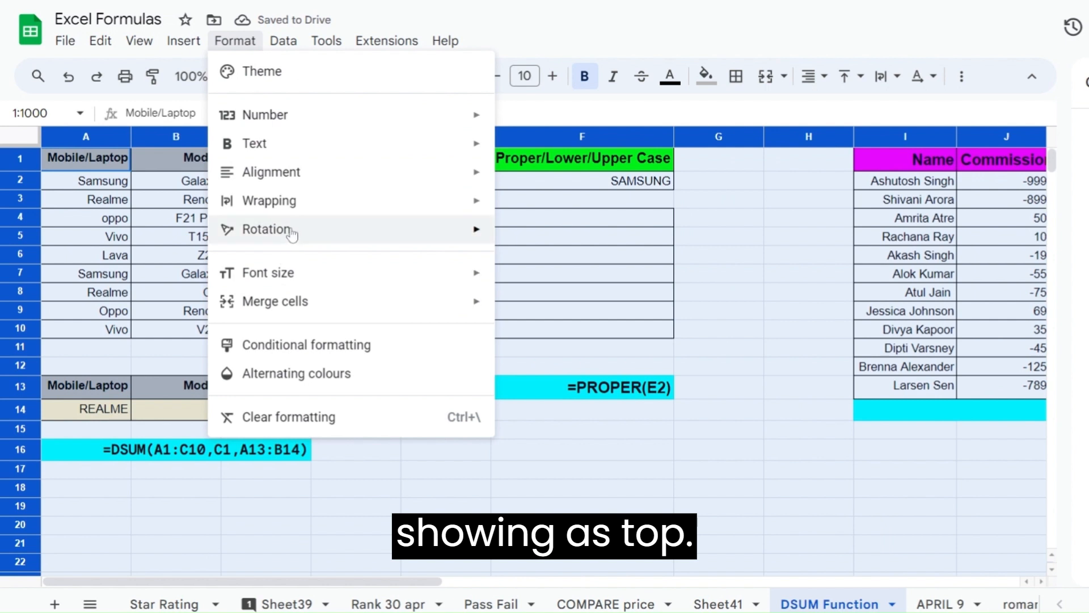
{"action": "mouse_move", "coordinate": [348, 237]}
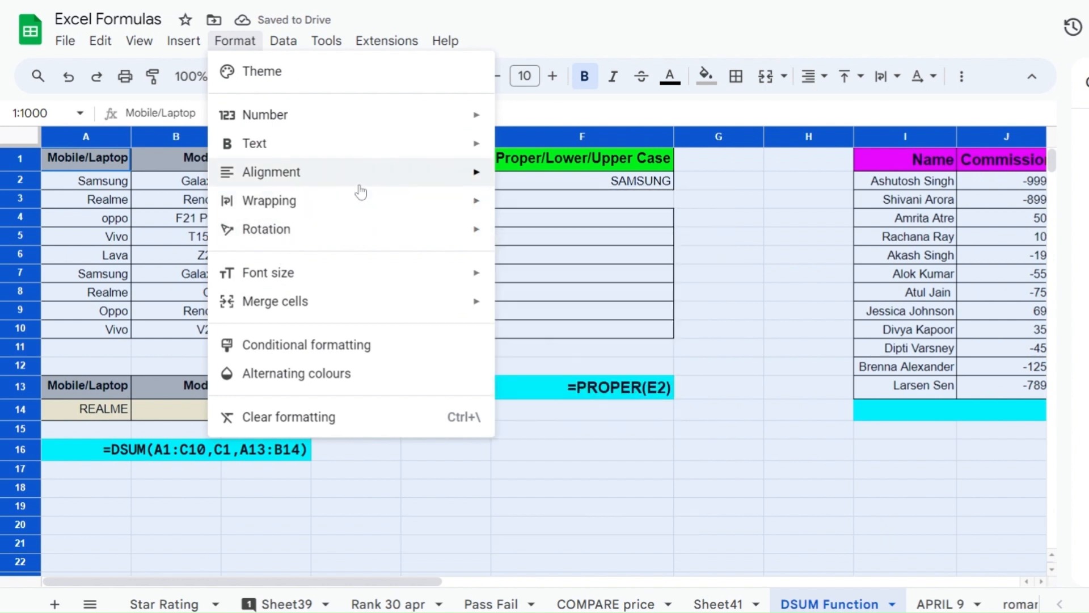
{"action": "mouse_move", "coordinate": [359, 176]}
{"action": "left_click", "coordinate": [543, 312]}
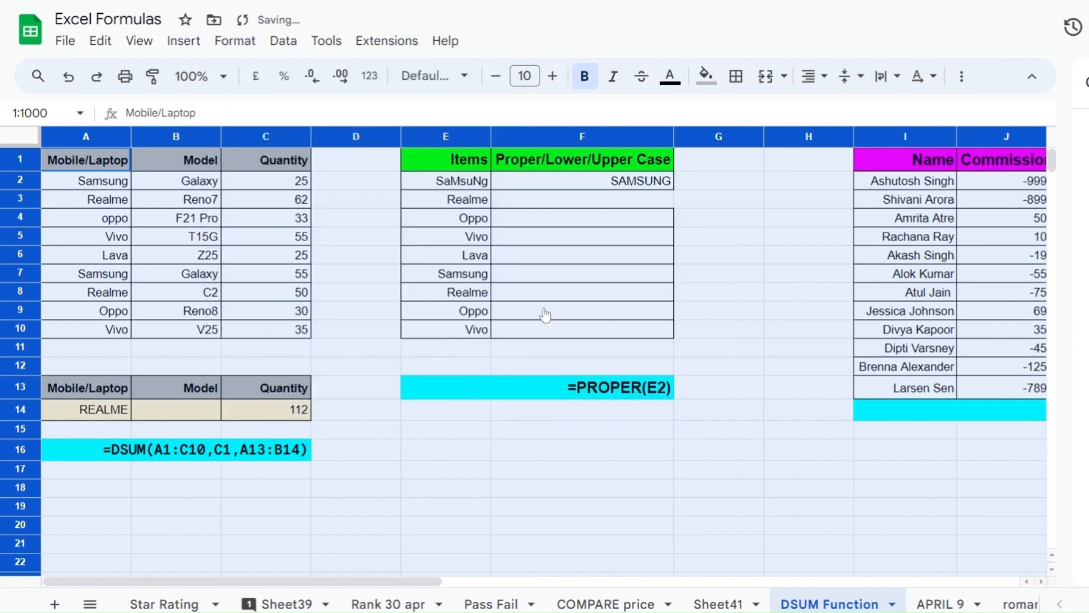
Set the vertical alignment of all selected cells to Bottom
{"action": "left_click", "coordinate": [236, 42]}
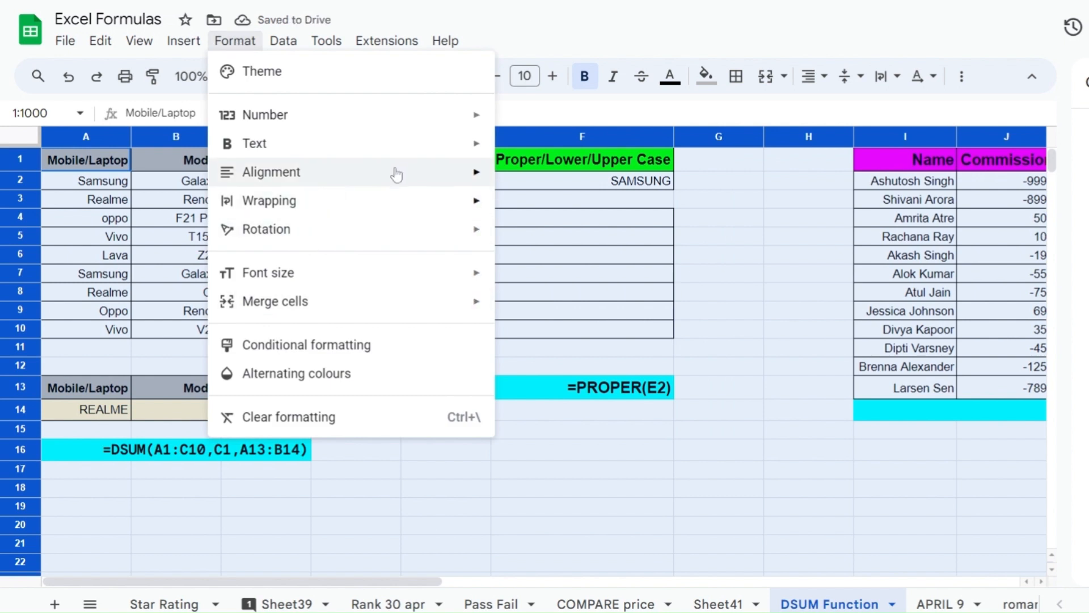
{"action": "mouse_move", "coordinate": [393, 172]}
{"action": "left_click", "coordinate": [548, 336]}
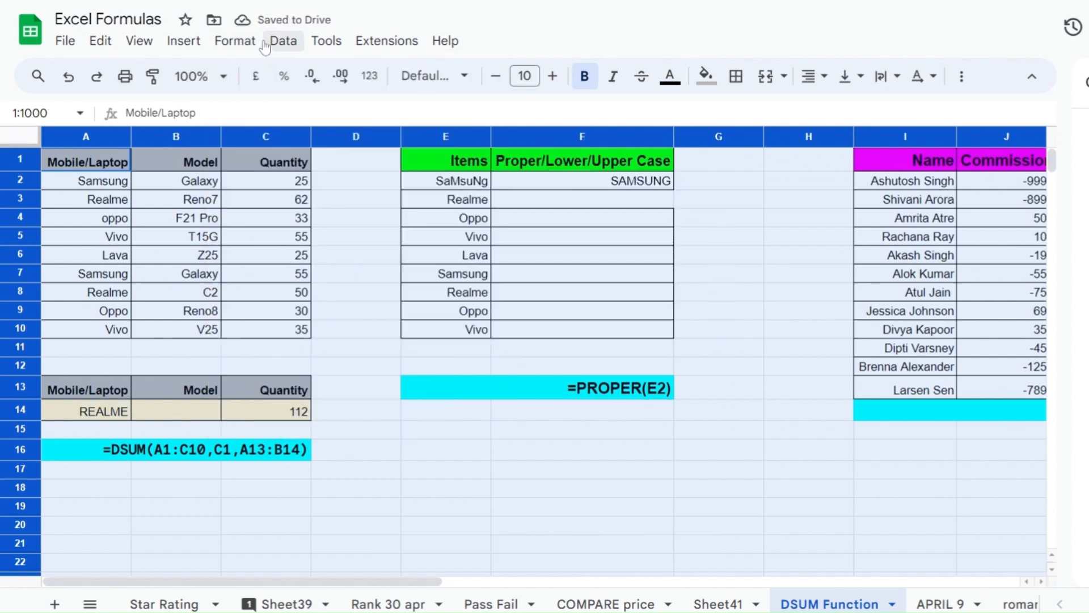
{"action": "left_click", "coordinate": [244, 43]}
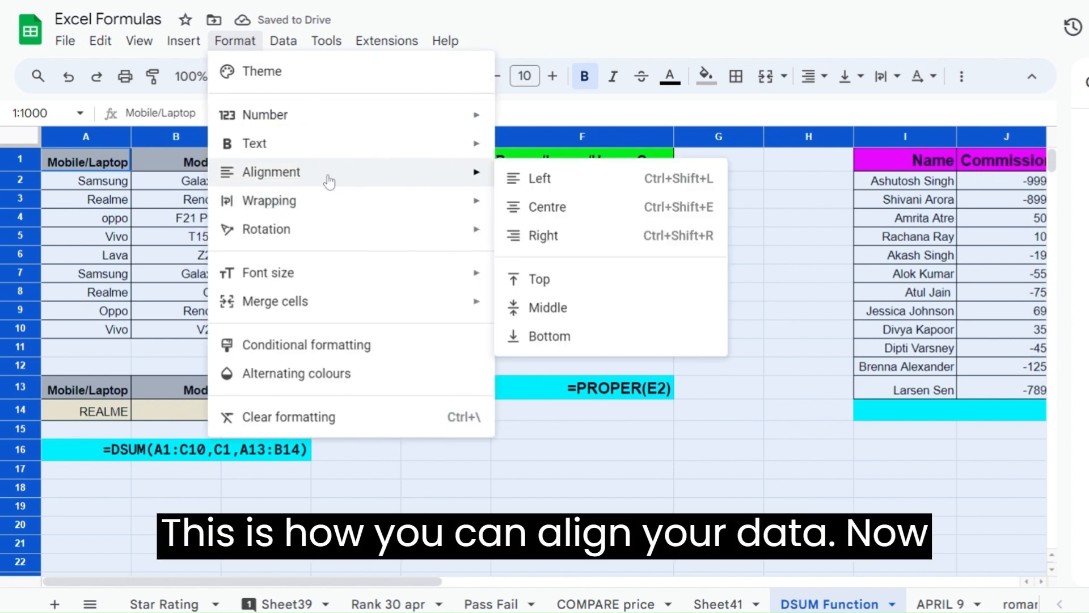
{"action": "mouse_move", "coordinate": [271, 212]}
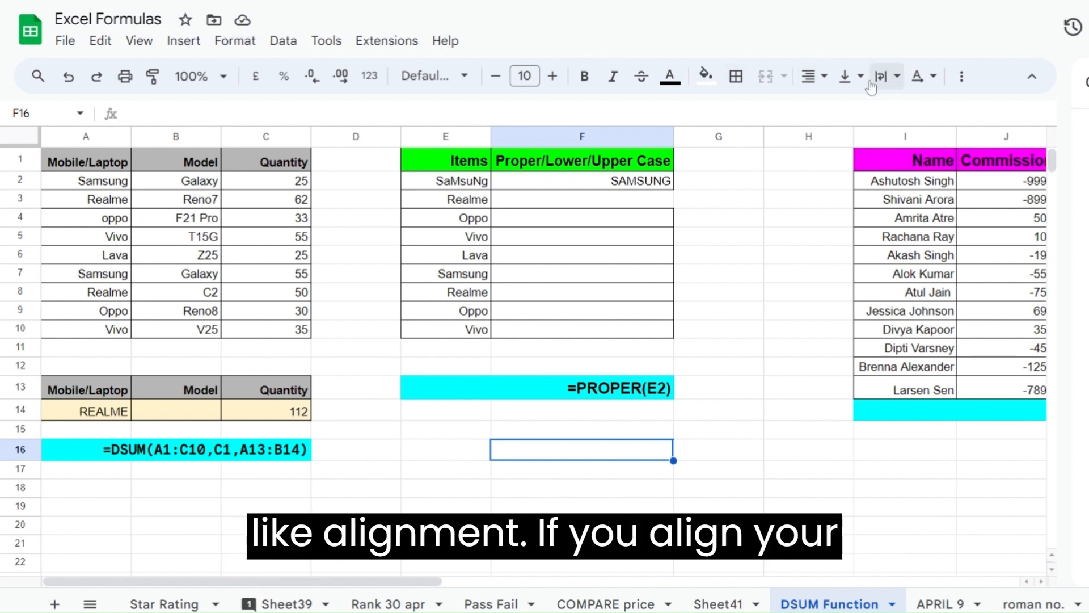
{"action": "left_click", "coordinate": [811, 78]}
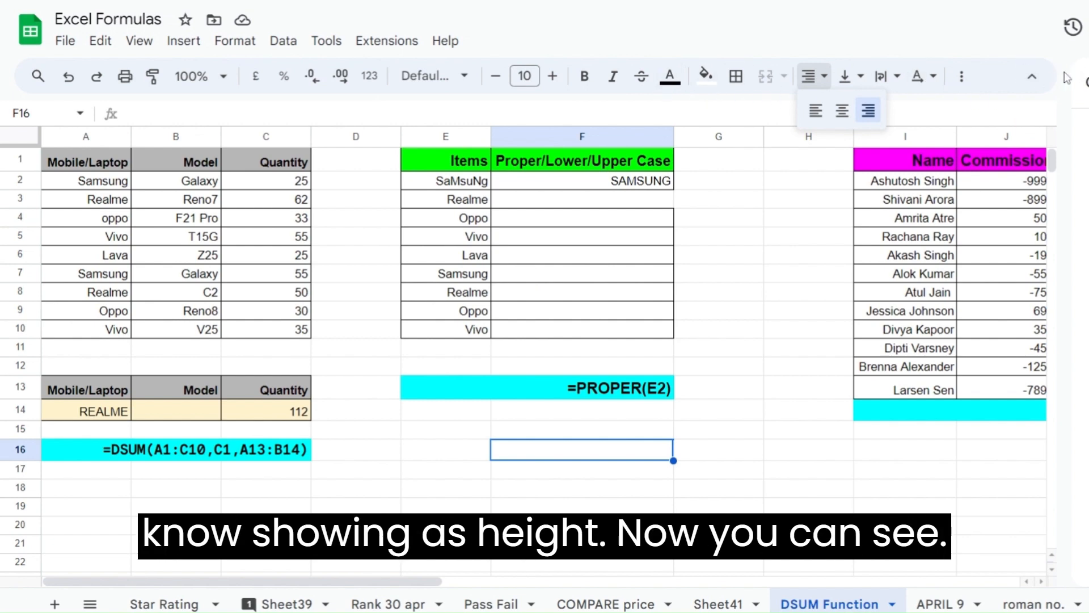
Hide the menus above the sheet and show them again
{"action": "left_click", "coordinate": [1032, 76]}
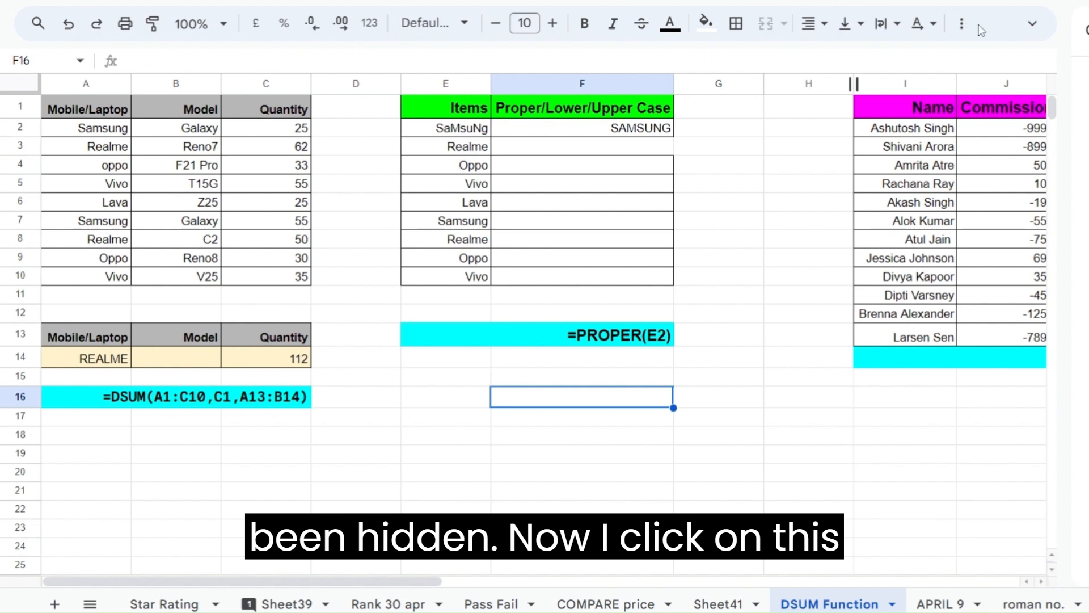
{"action": "left_click", "coordinate": [1033, 25]}
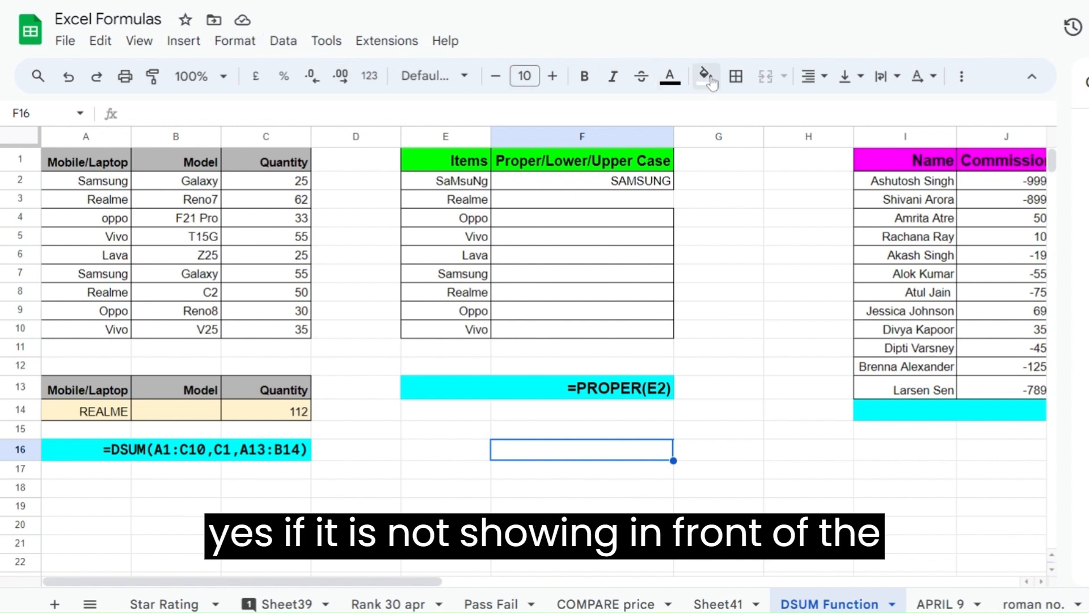
Set the font size of the empty cell F16 to 6
{"action": "left_click", "coordinate": [235, 41]}
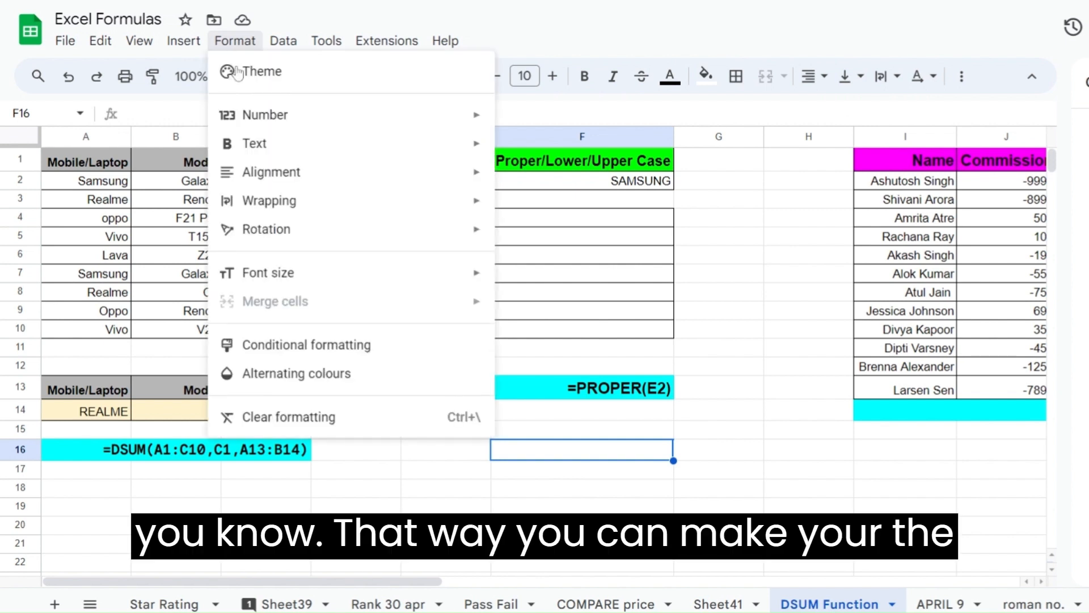
{"action": "mouse_move", "coordinate": [346, 219]}
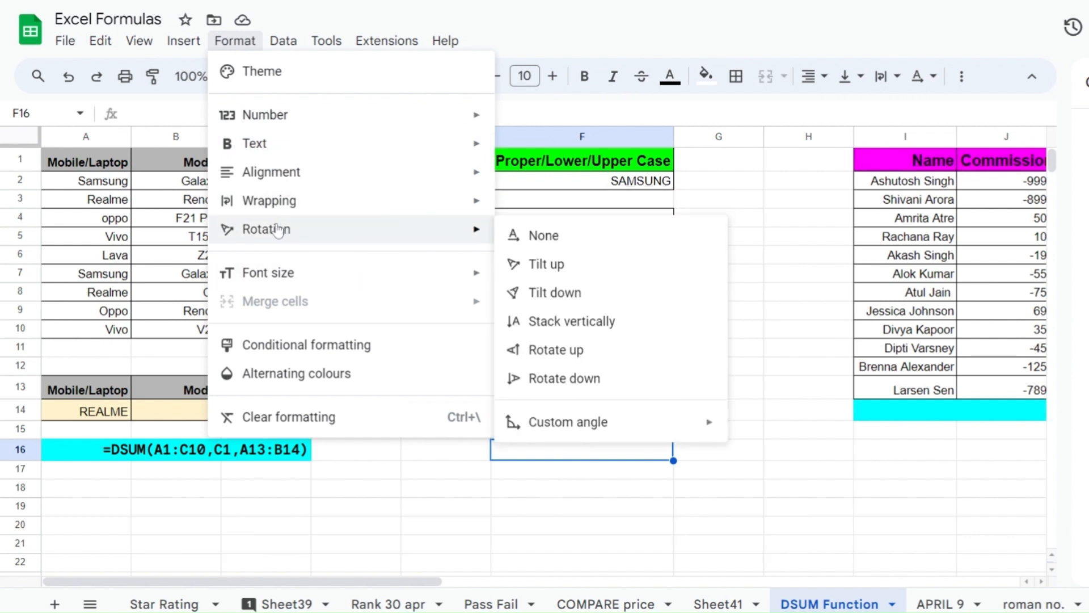
{"action": "mouse_move", "coordinate": [282, 284]}
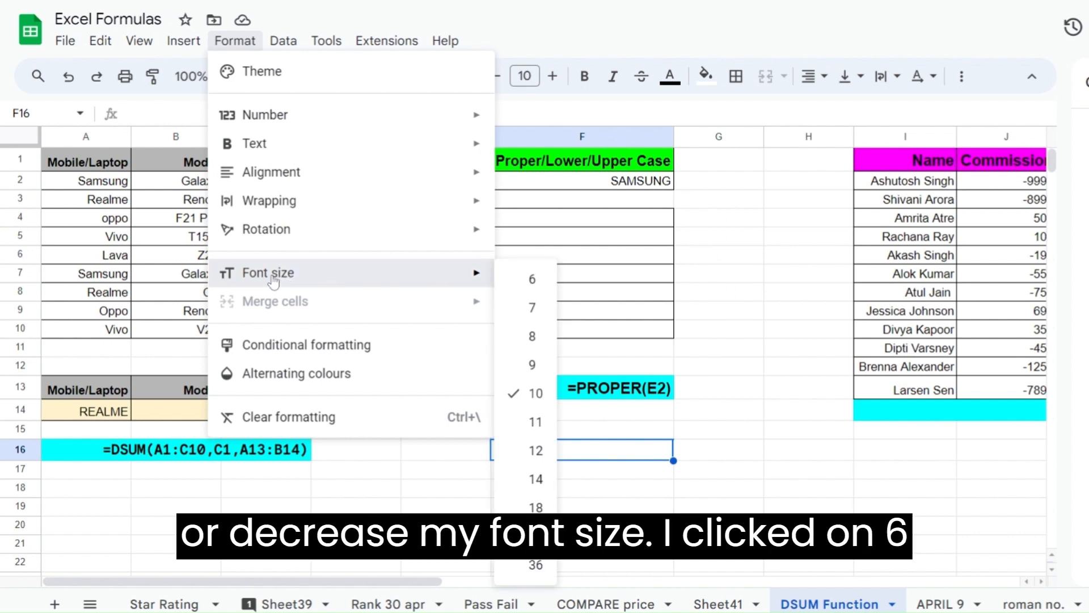
{"action": "left_click", "coordinate": [532, 279]}
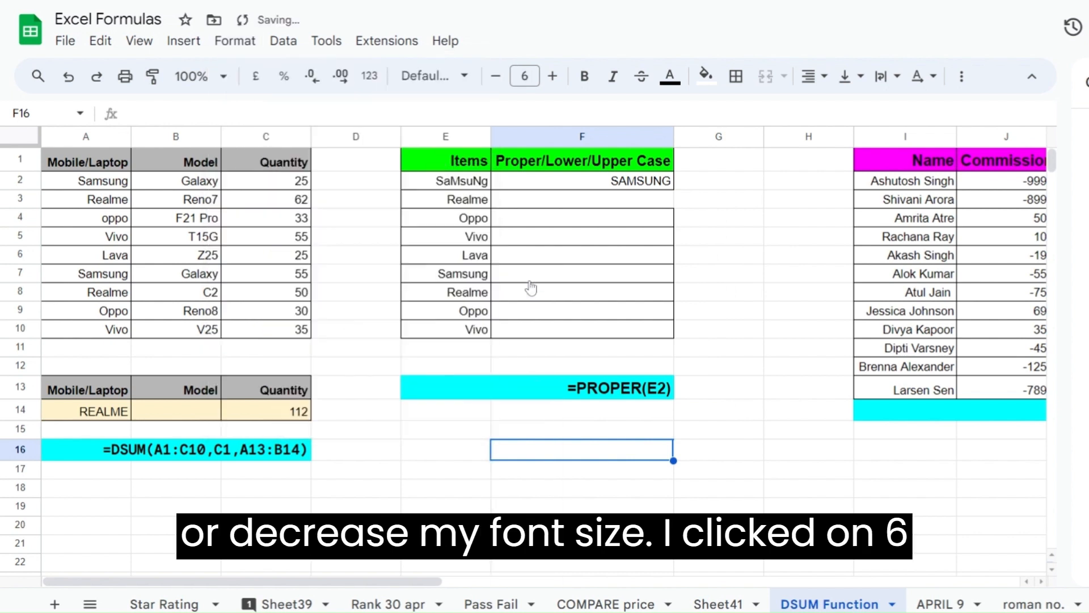
Change the font size of cell F16 to 12
{"action": "left_click", "coordinate": [234, 41]}
{"action": "mouse_move", "coordinate": [308, 284]}
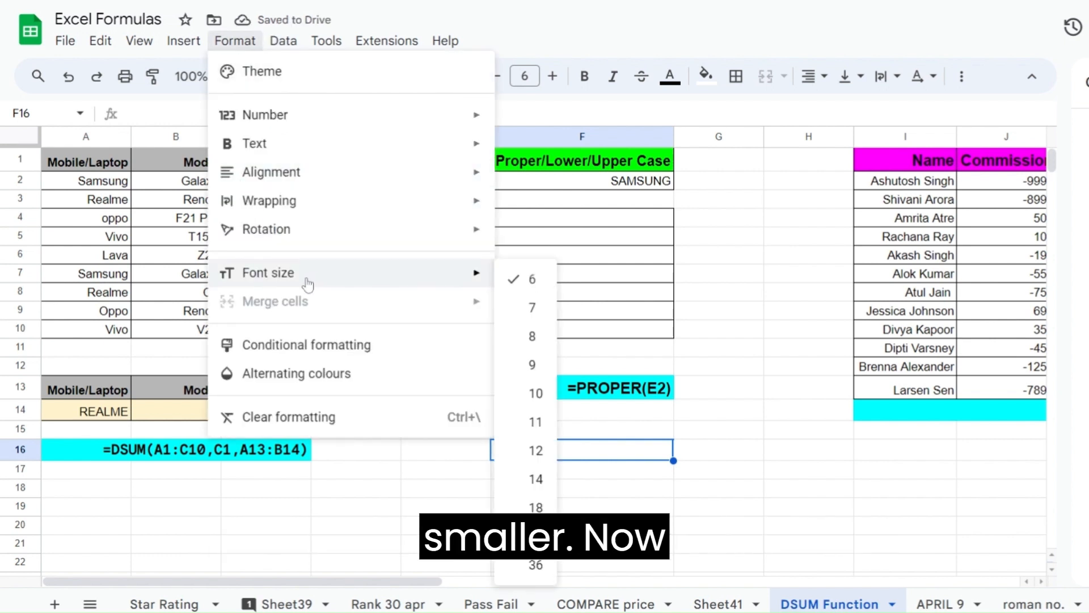
{"action": "left_click", "coordinate": [536, 450]}
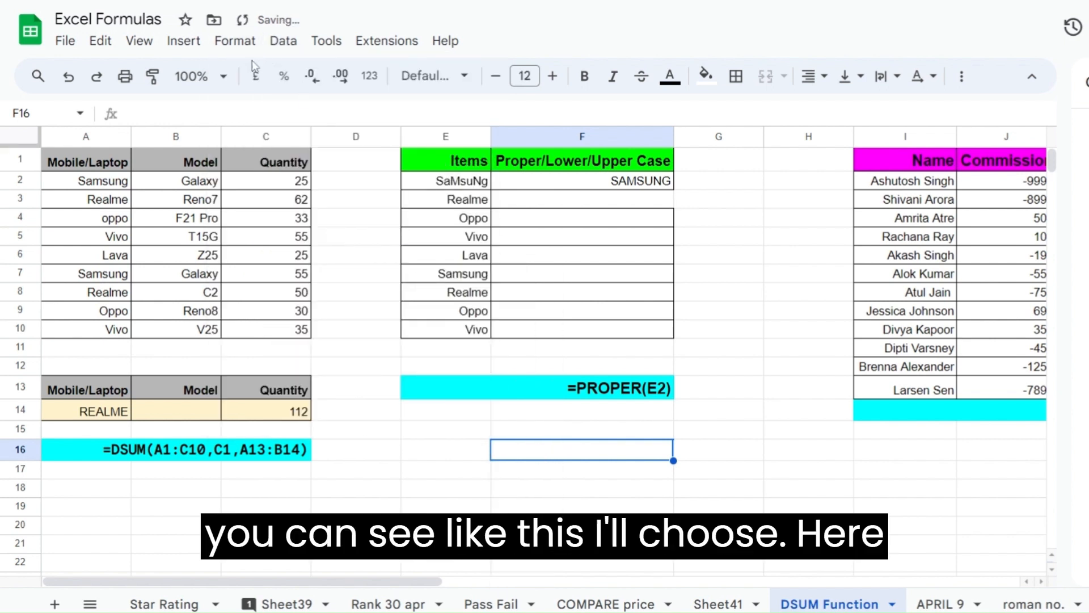
Set the font size of the entire sheet to 14 and undo that change
{"action": "key", "text": "ctrl+a"}
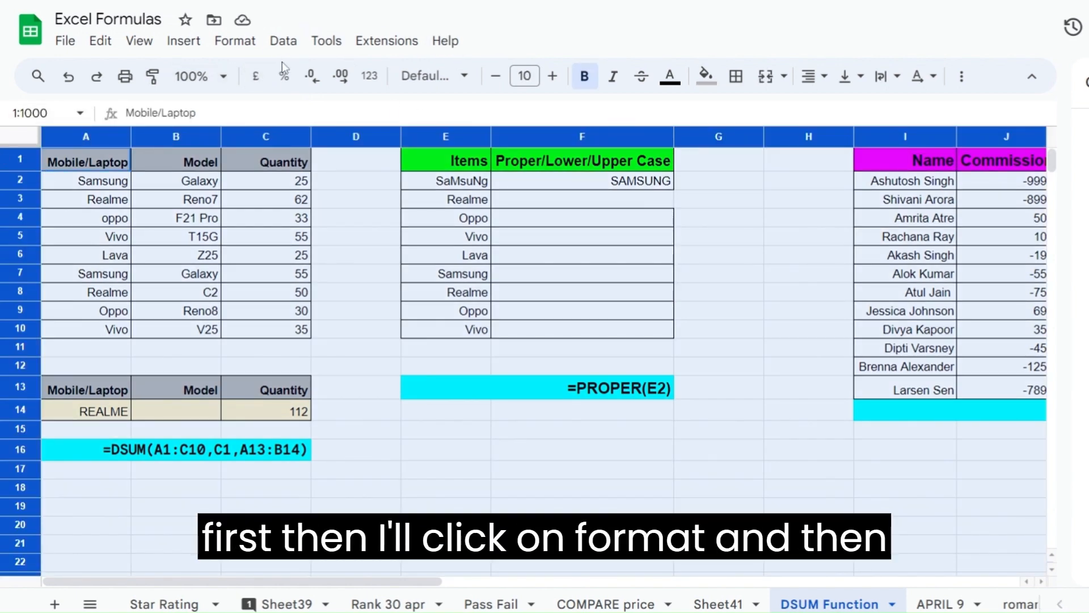
{"action": "left_click", "coordinate": [235, 40]}
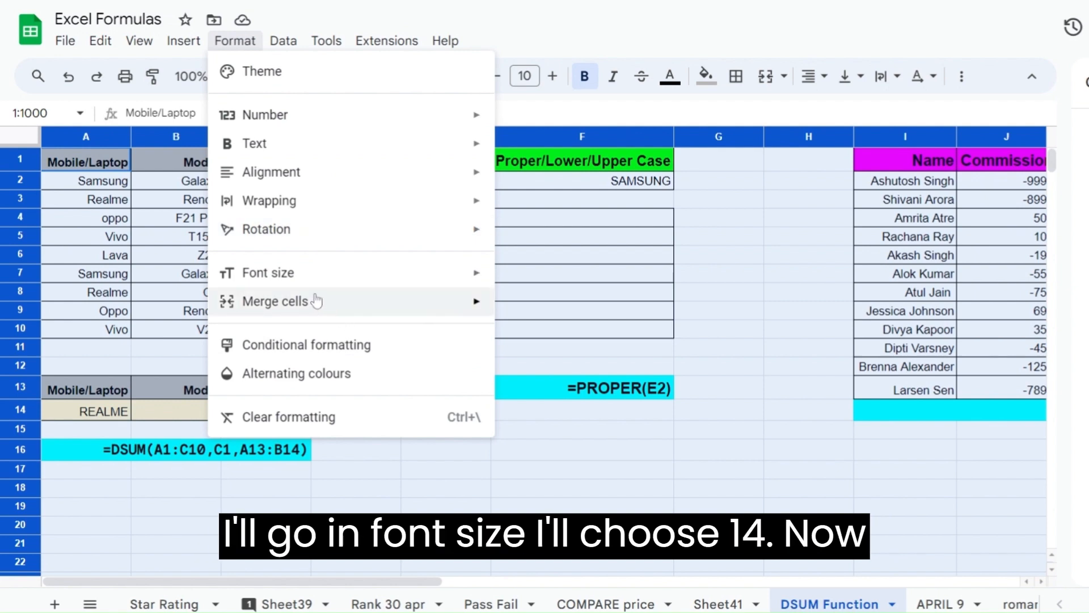
{"action": "mouse_move", "coordinate": [408, 273]}
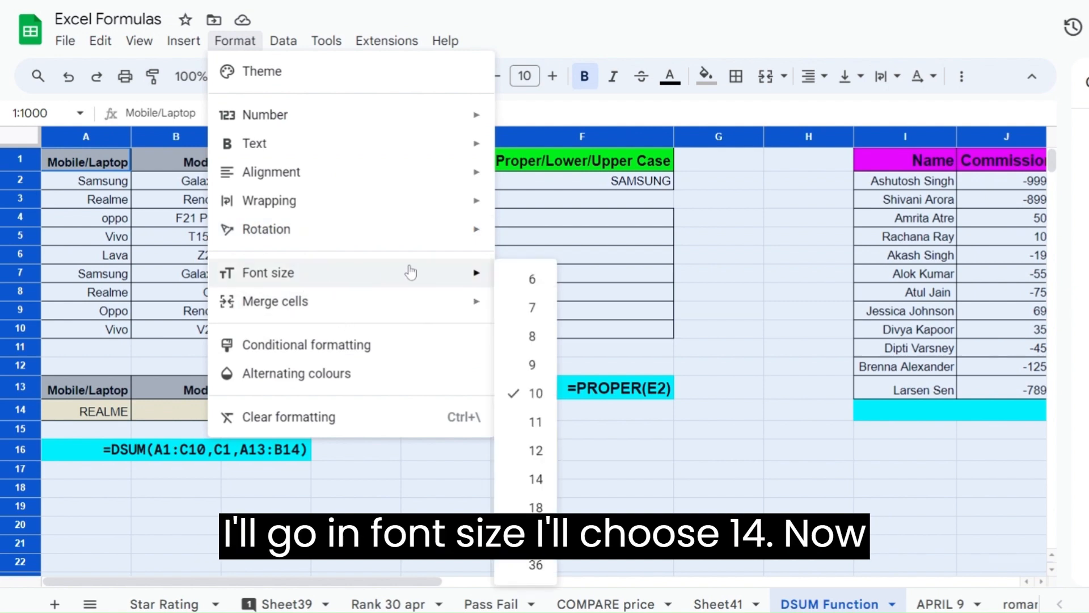
{"action": "left_click", "coordinate": [536, 479]}
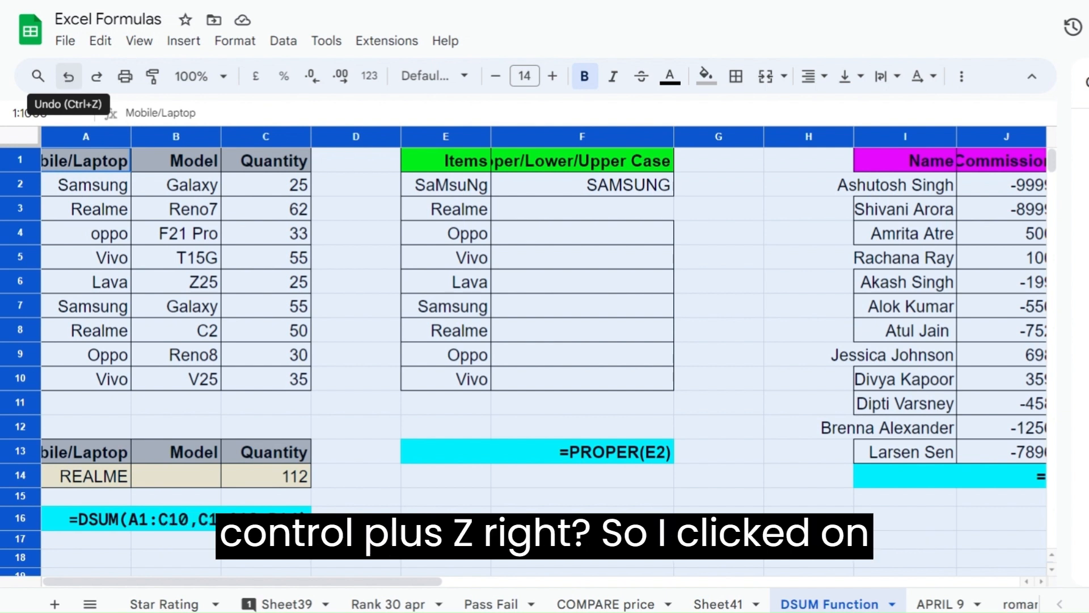
{"action": "key", "text": "ctrl+z"}
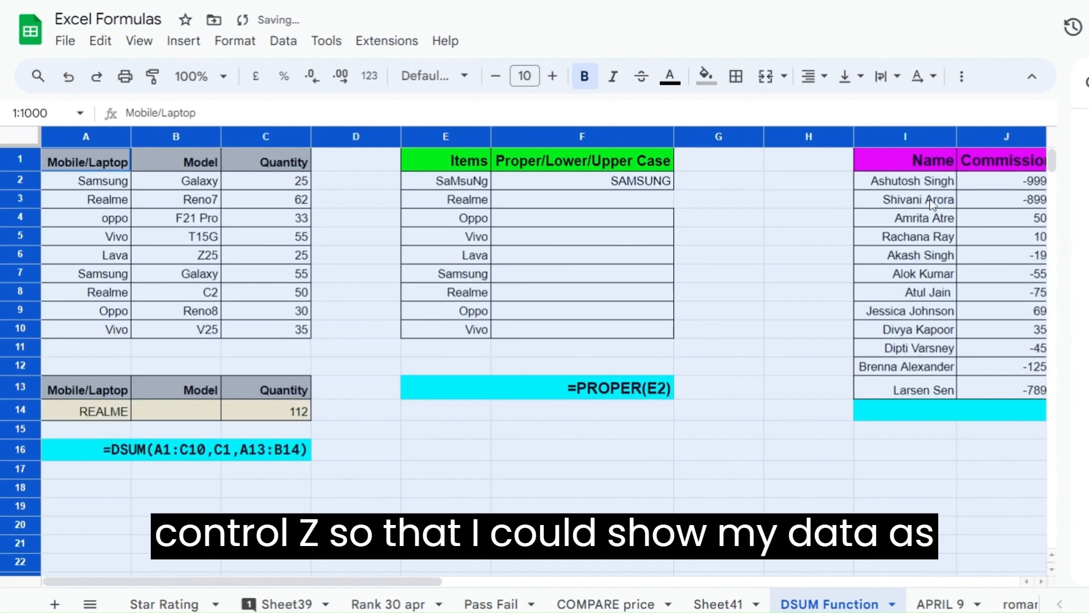
Start a conditional formatting rule for the entire sheet with the default green highlight on filled cells
{"action": "left_click", "coordinate": [528, 230]}
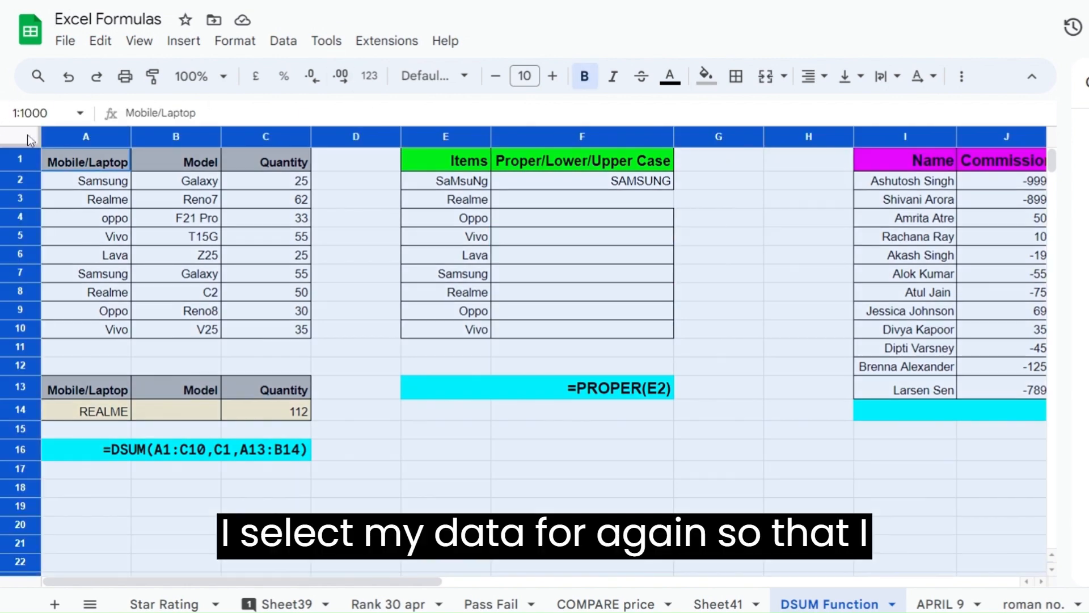
{"action": "left_click", "coordinate": [29, 139]}
{"action": "left_click", "coordinate": [234, 41]}
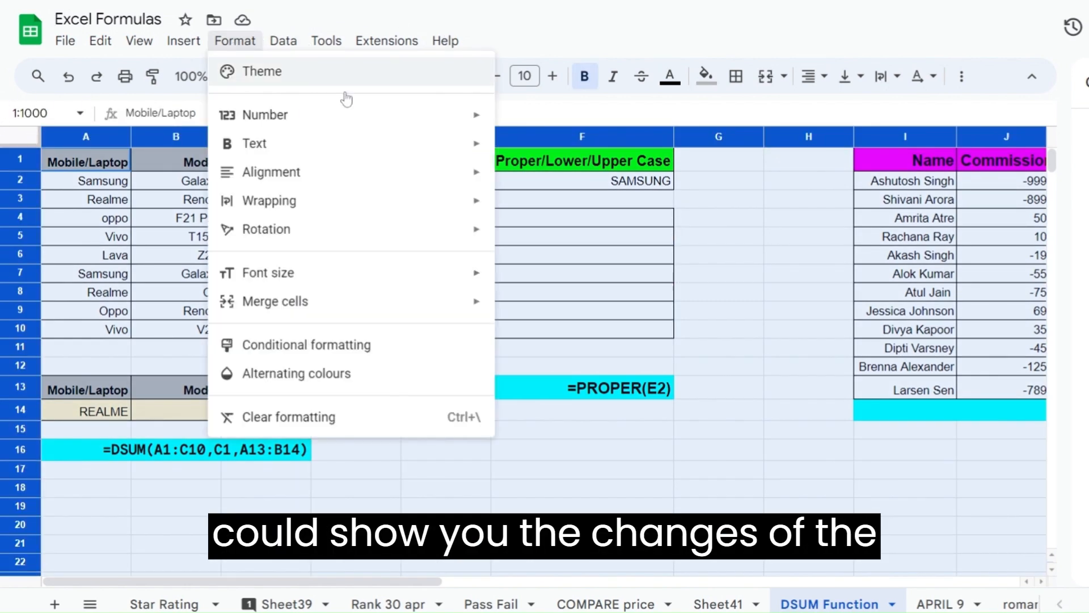
{"action": "mouse_move", "coordinate": [387, 176]}
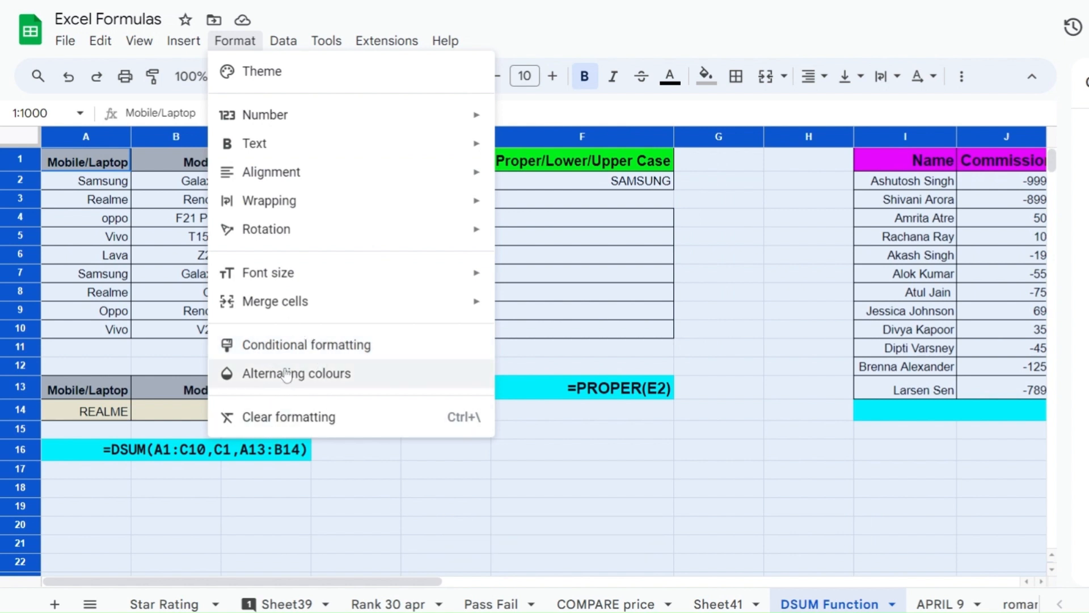
{"action": "mouse_move", "coordinate": [275, 306]}
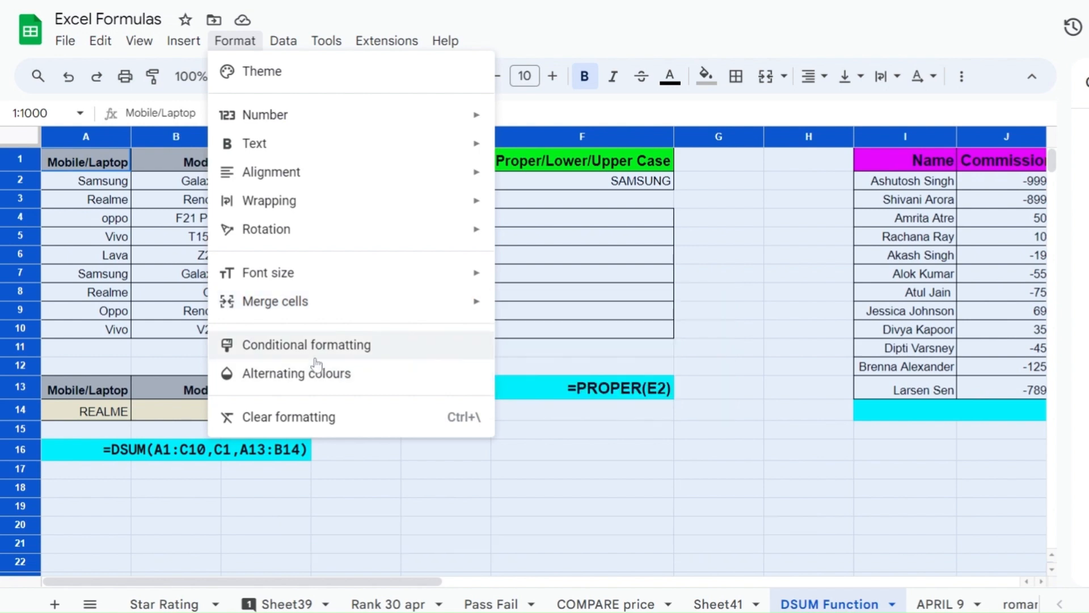
{"action": "left_click", "coordinate": [287, 345]}
{"action": "left_click", "coordinate": [837, 291]}
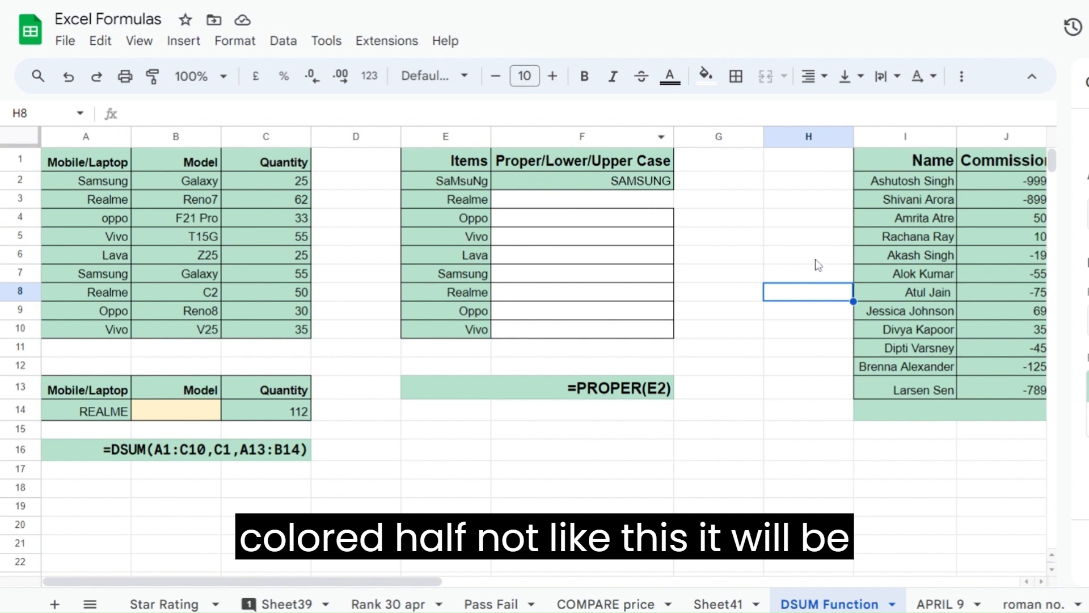
Apply alternating white and grey row colours to the entire sheet and check the banding down column G to row 5
{"action": "left_click", "coordinate": [27, 142]}
{"action": "left_click", "coordinate": [235, 44]}
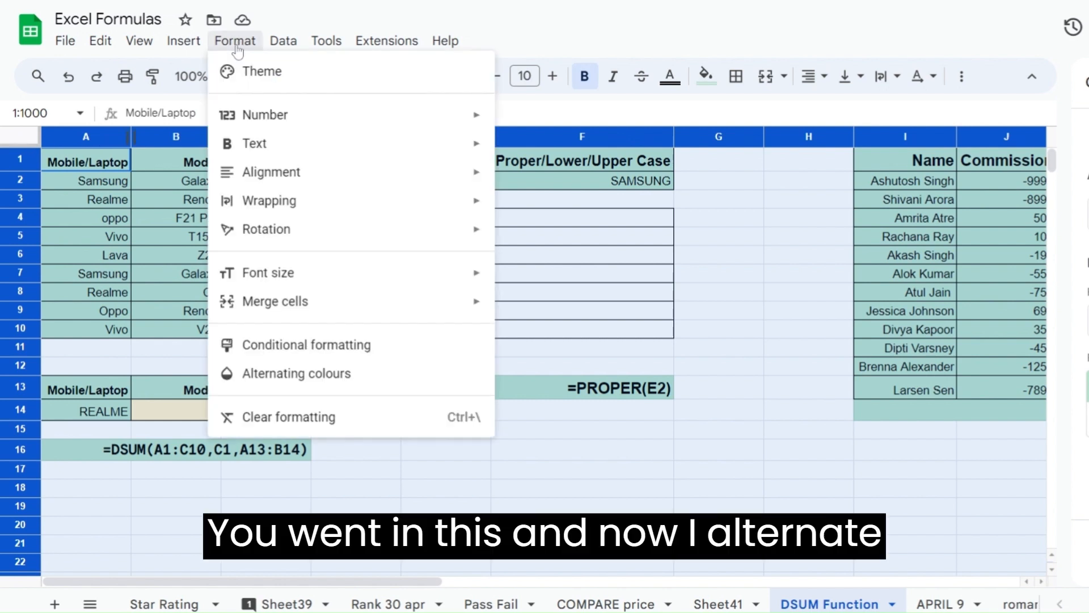
{"action": "left_click", "coordinate": [270, 373]}
{"action": "left_click", "coordinate": [640, 274]}
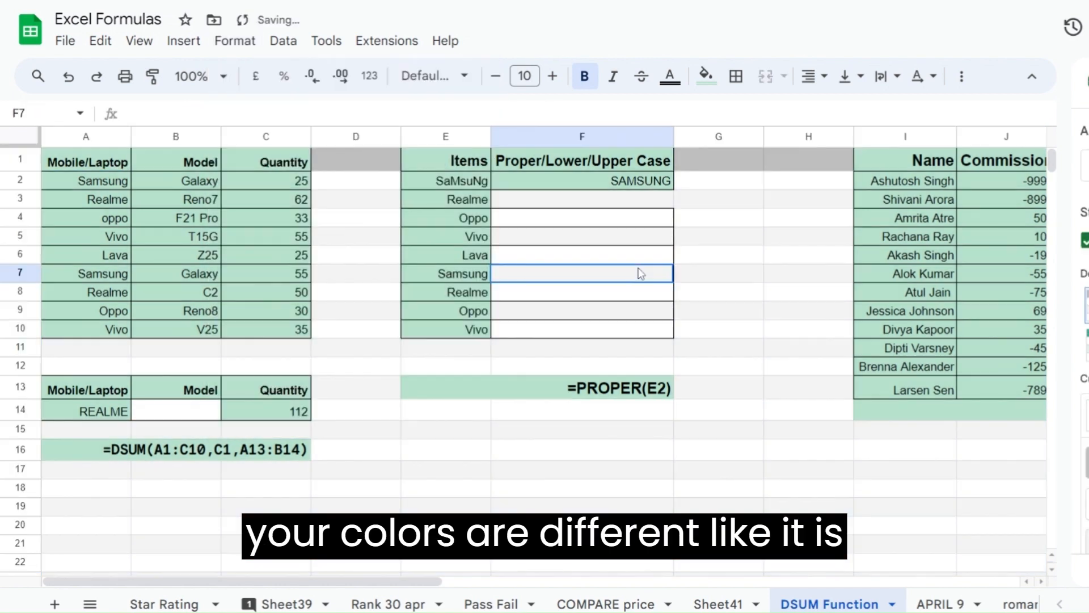
{"action": "left_click", "coordinate": [710, 187]}
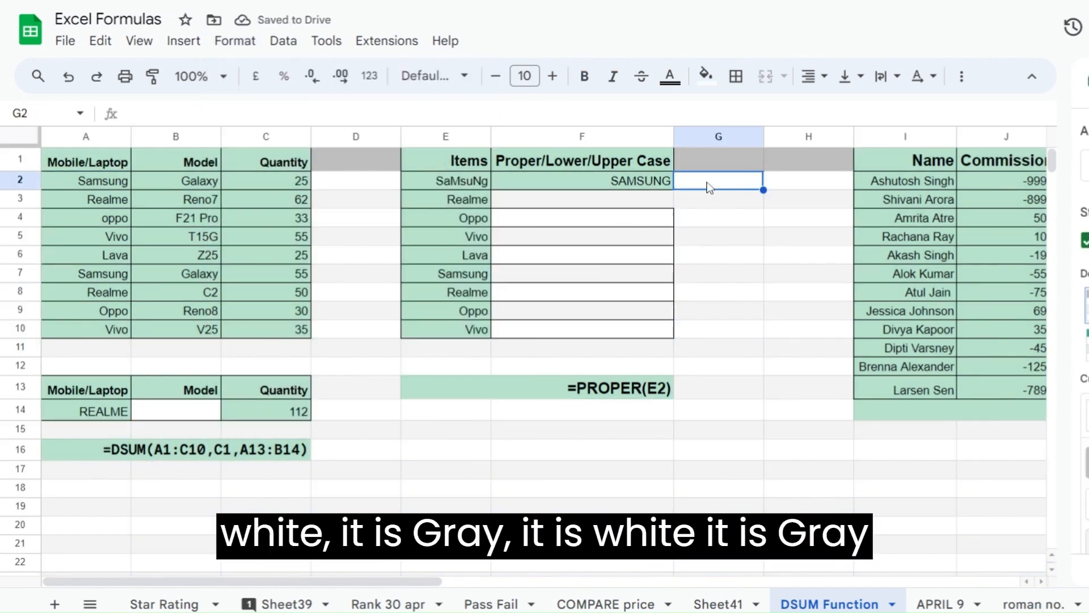
{"action": "key", "text": "Down"}
{"action": "key", "text": "Down"}
{"action": "key", "text": "Down"}
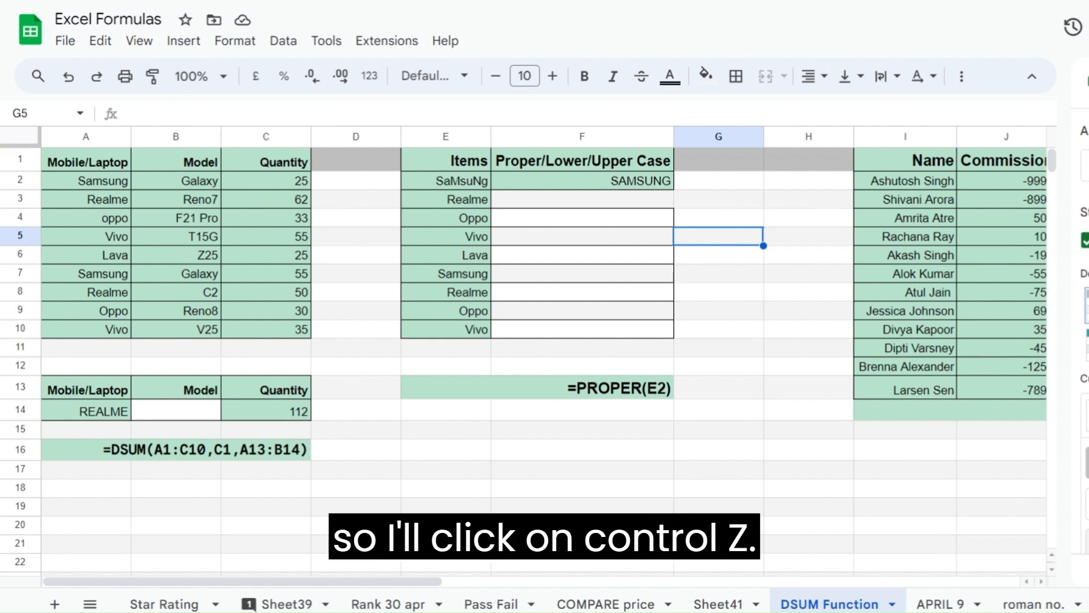
Undo the sheet-wide alternating colours and conditional formatting, together with the vertical alignment change made before them
{"action": "key", "text": "ctrl+z"}
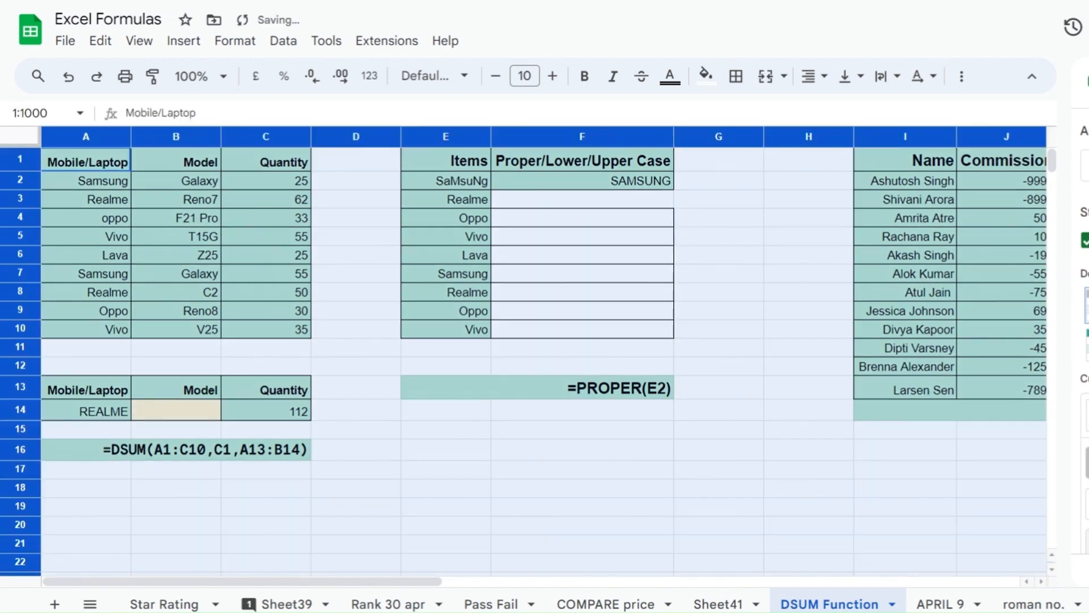
{"action": "key", "text": "ctrl+z"}
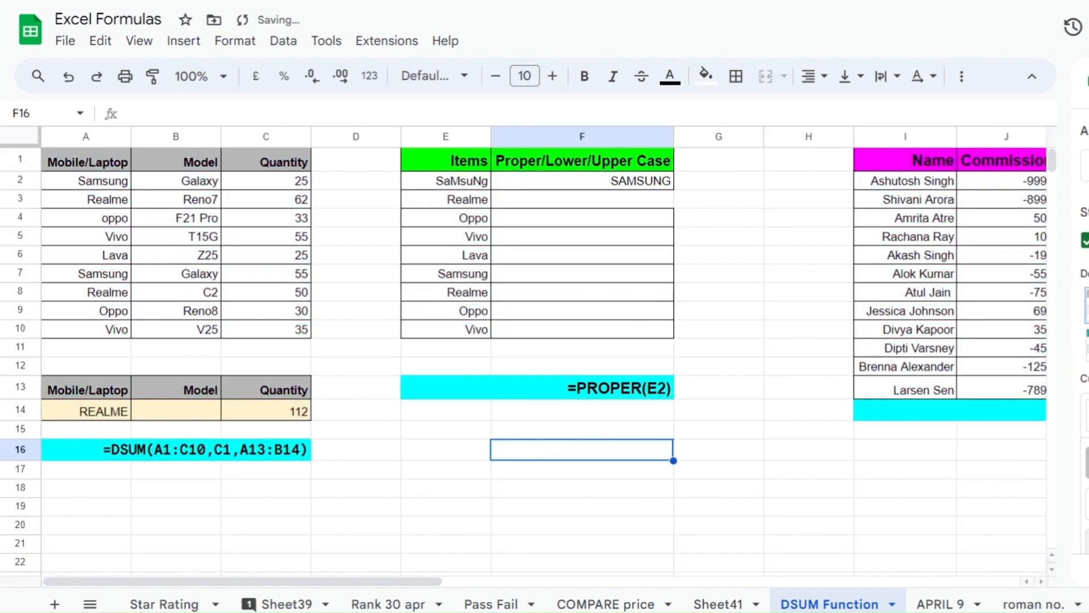
{"action": "key", "text": "ctrl+z"}
{"action": "left_click", "coordinate": [645, 549]}
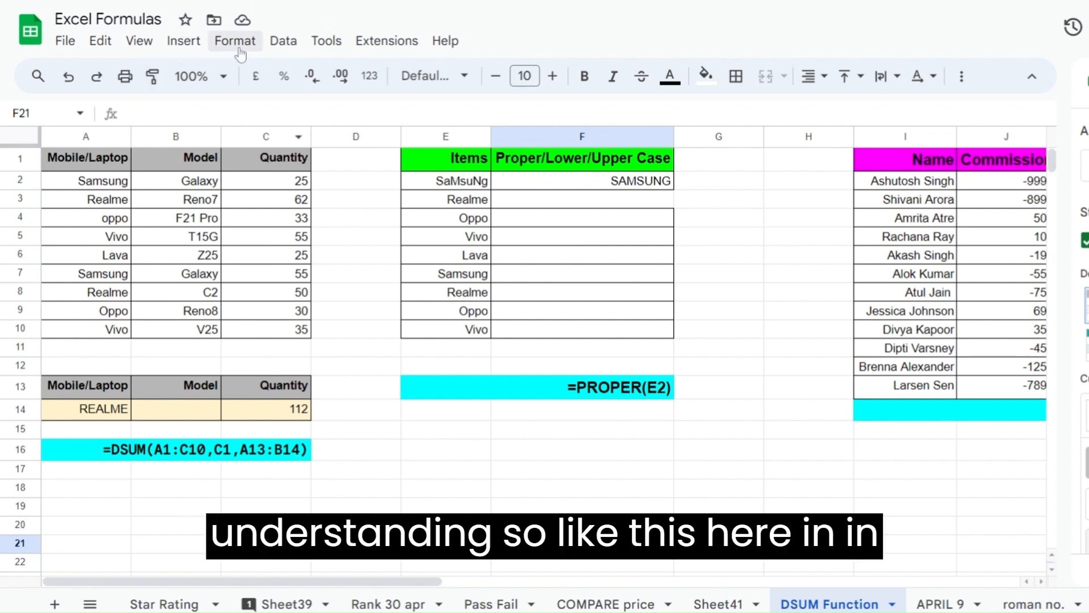
{"action": "left_click", "coordinate": [187, 46]}
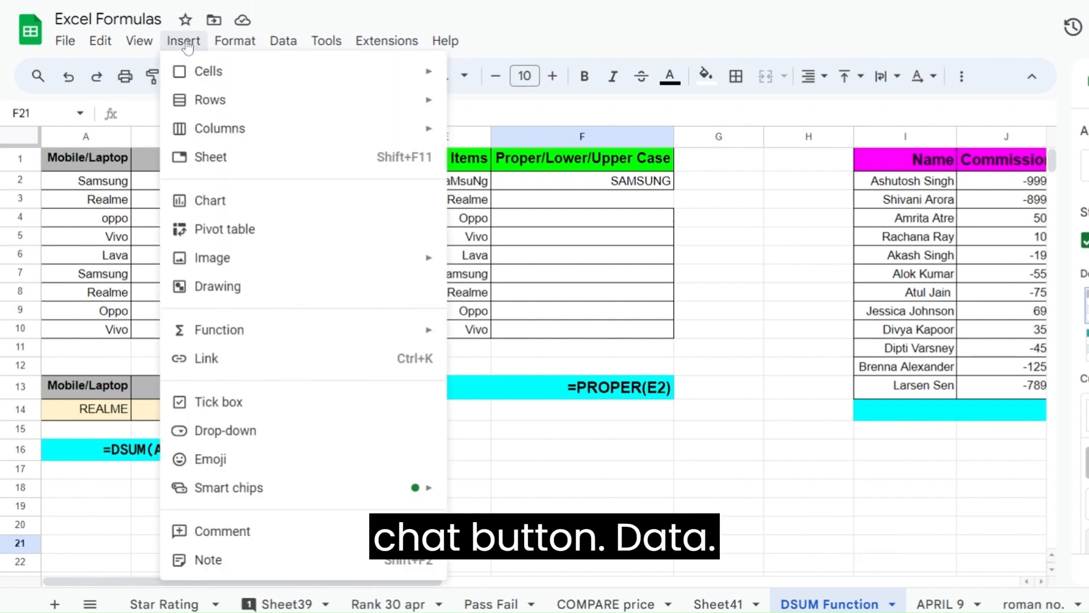
{"action": "left_click", "coordinate": [279, 45]}
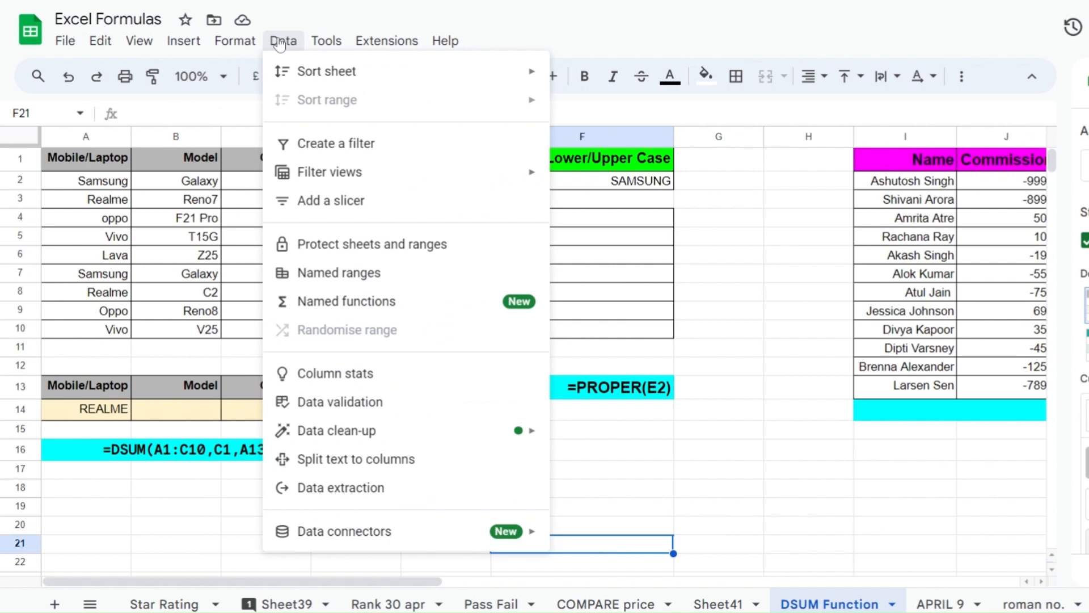
{"action": "mouse_move", "coordinate": [326, 43]}
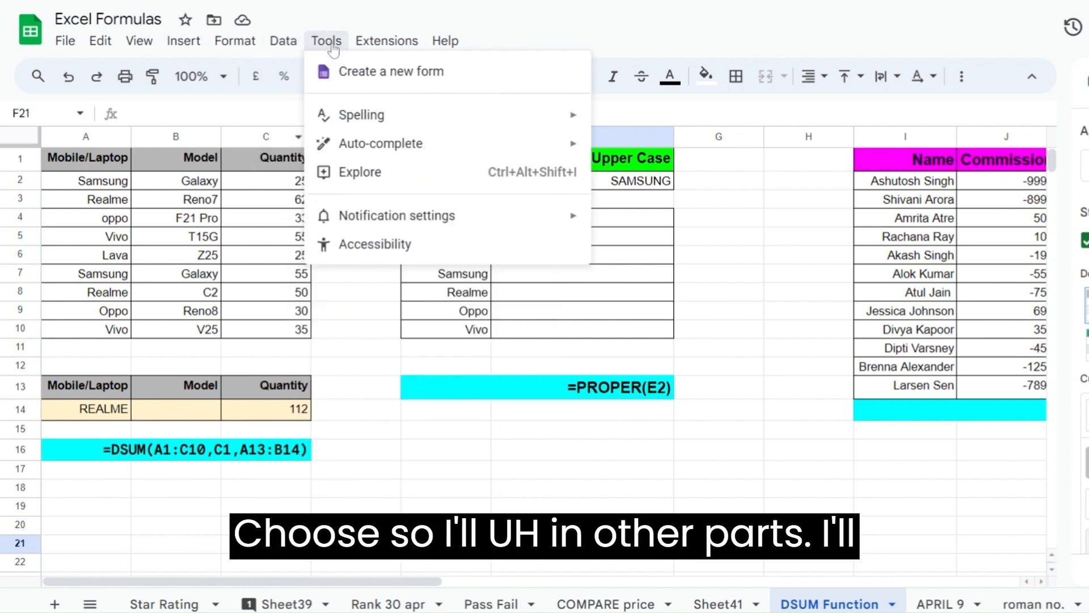